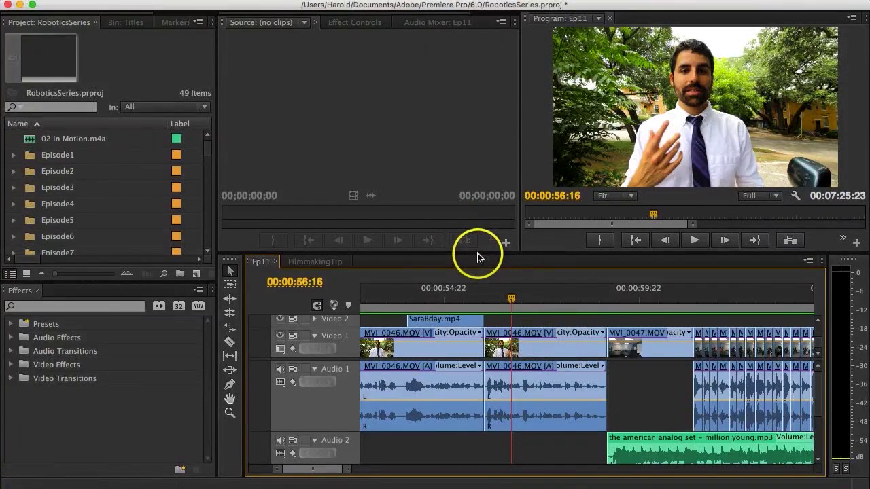
# Make the timeline taller, scroll through the later Ep11 jump cuts, and switch to FilmmakingTip.
pyautogui.moveTo(477, 254); pyautogui.dragTo(478, 234)
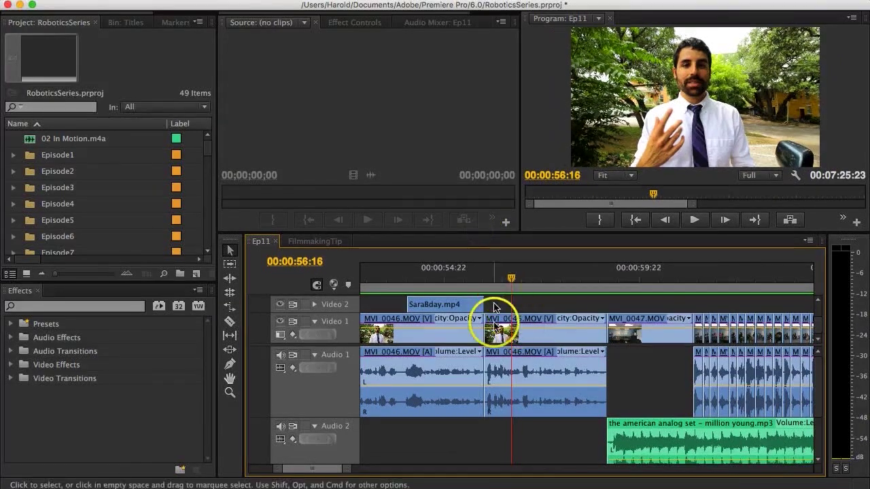
pyautogui.scroll(-5, 611, 313)
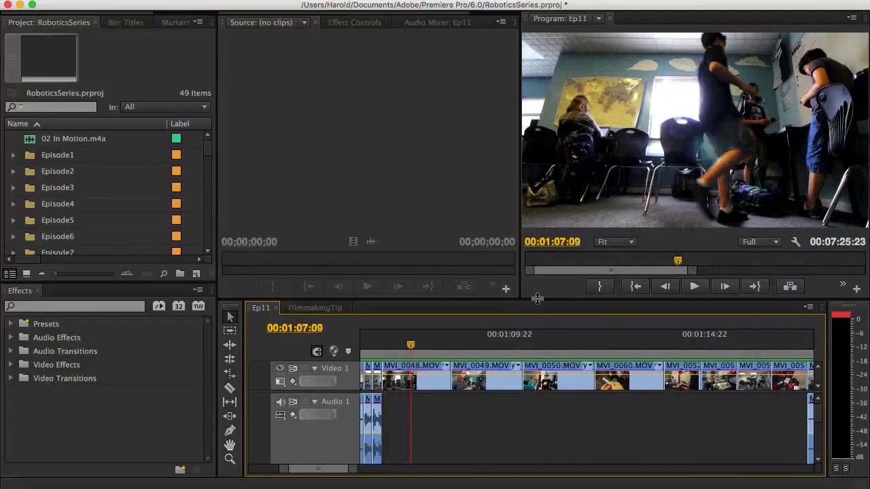
pyautogui.click(326, 307)
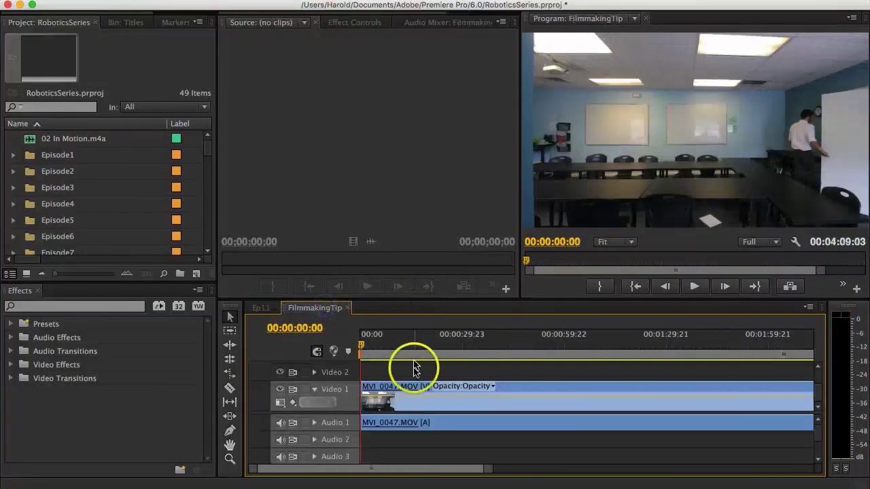
# Play FilmmakingTip briefly, expand its Audio 1 track, and make the timeline panel taller.
pyautogui.press('space')
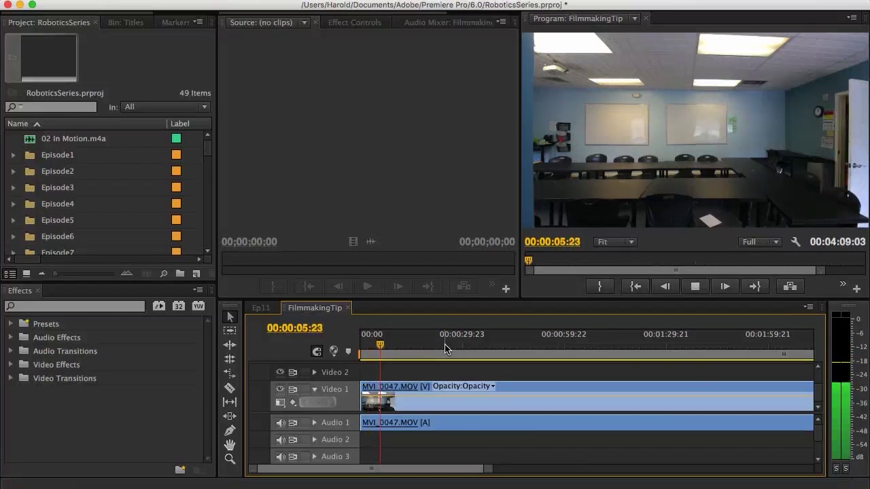
pyautogui.press('space')
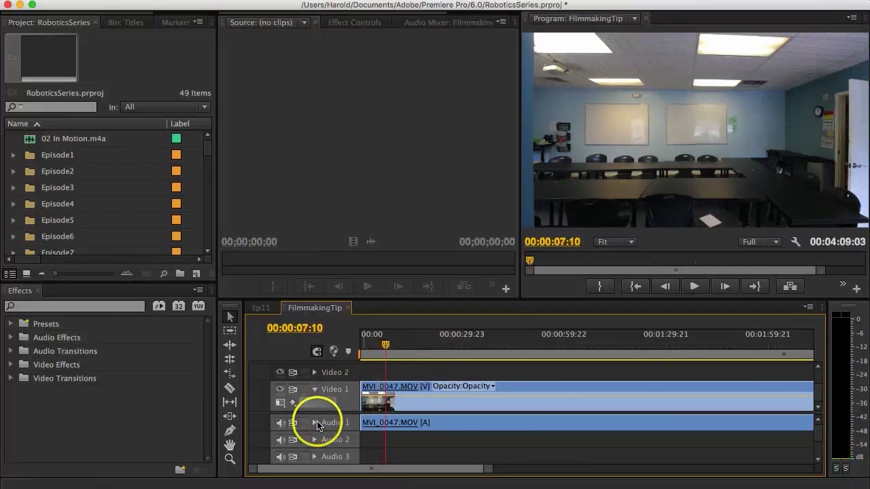
pyautogui.click(314, 423)
pyautogui.moveTo(345, 446); pyautogui.dragTo(355, 454)
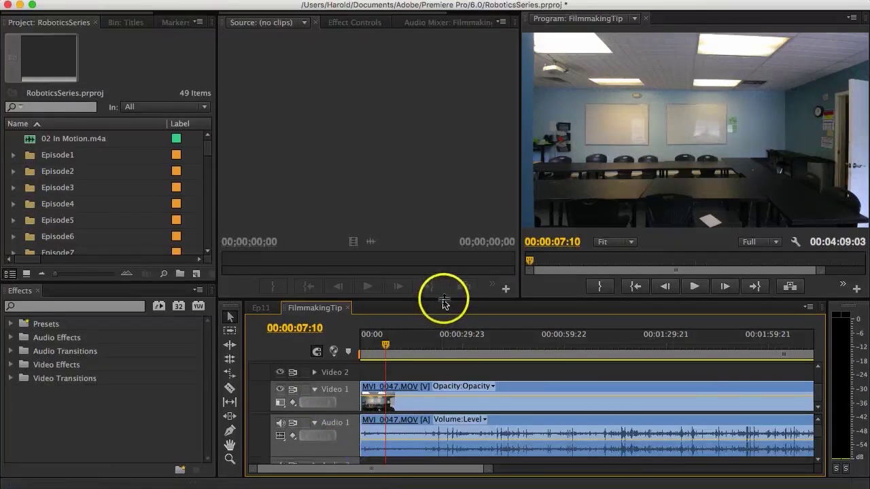
pyautogui.moveTo(443, 302); pyautogui.dragTo(471, 228)
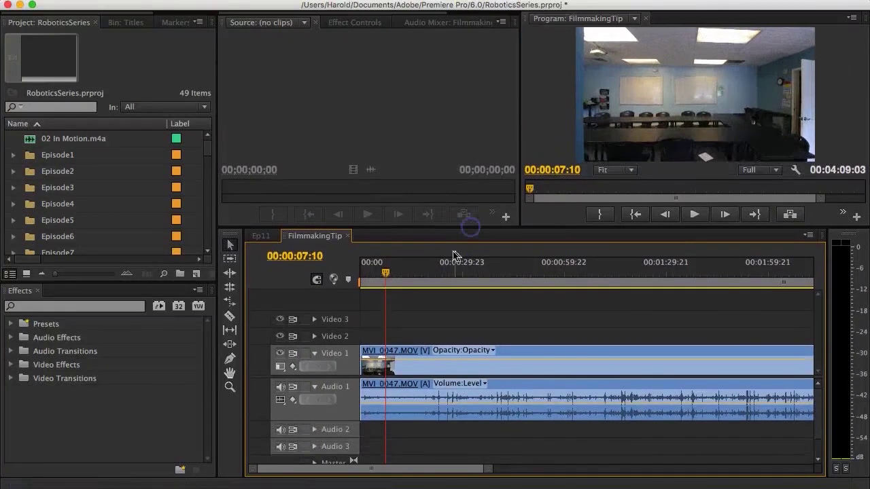
# Compare with the Ep11 jump cuts, then stretch FilmmakingTip's Audio 1 taller.
pyautogui.click(262, 236)
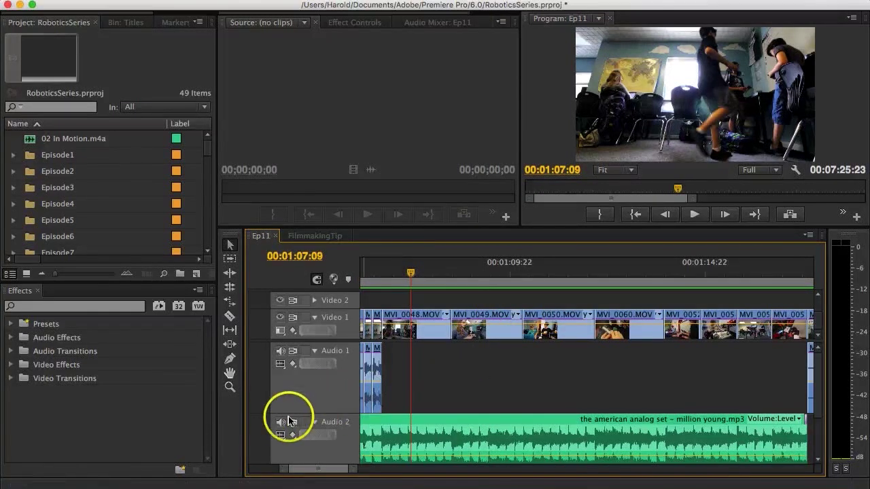
pyautogui.scroll(10, 456, 383)
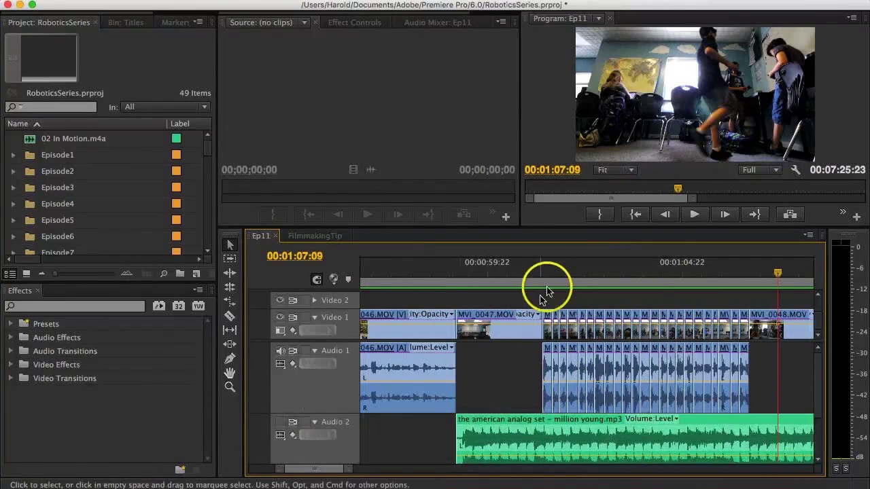
pyautogui.press('space')
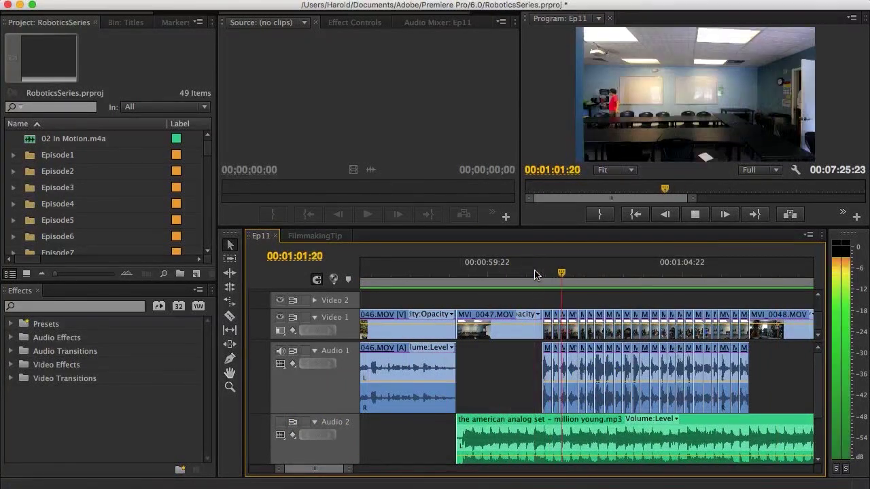
pyautogui.click(621, 292)
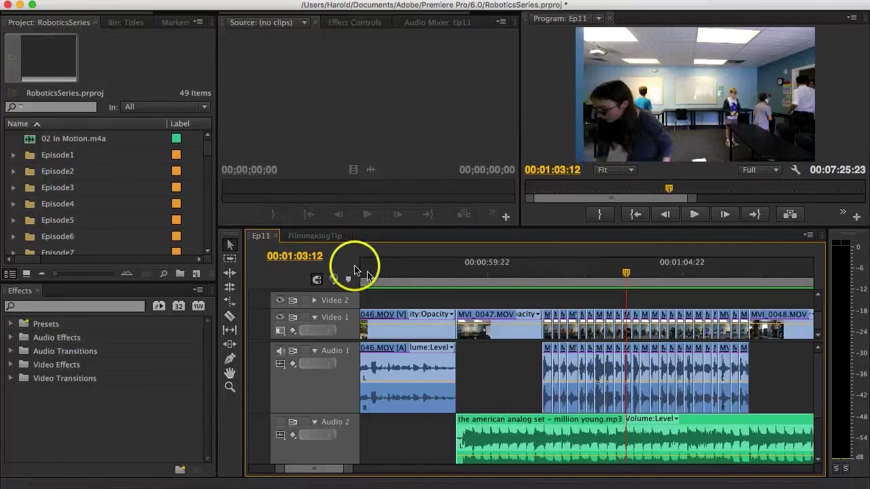
pyautogui.click(324, 234)
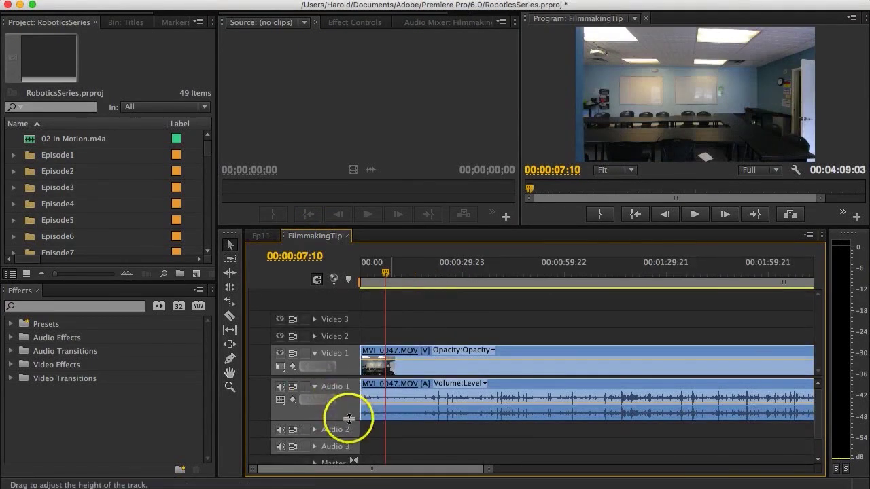
pyautogui.moveTo(348, 426); pyautogui.dragTo(352, 460)
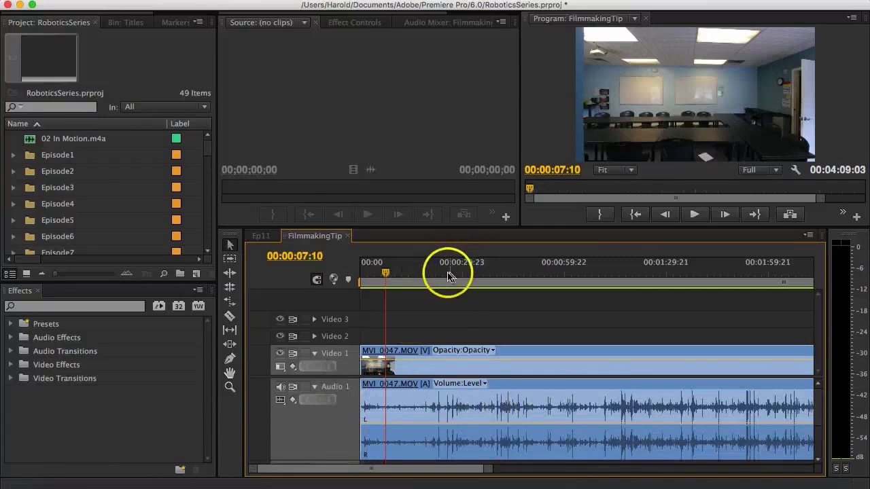
# Zoom in on the MVI_0047 clip and razor-split it at 00:00:22:04.
pyautogui.moveTo(411, 274); pyautogui.dragTo(436, 280)
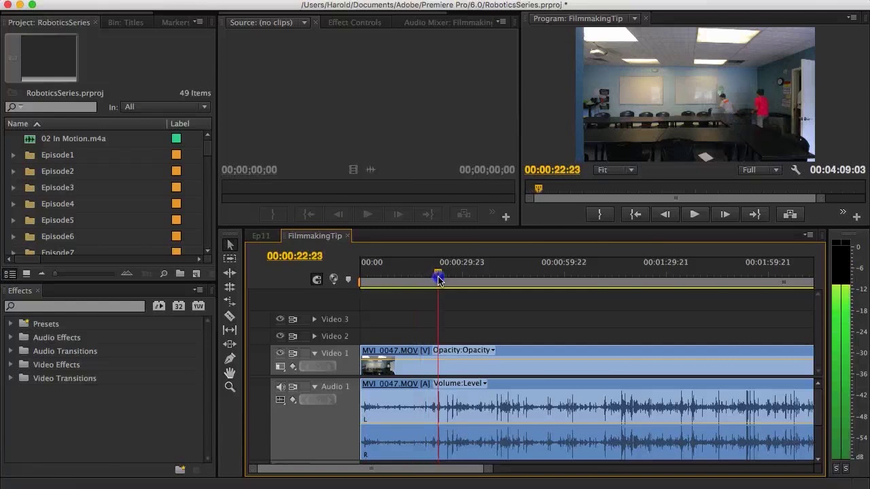
pyautogui.press('=')
pyautogui.click(469, 355)
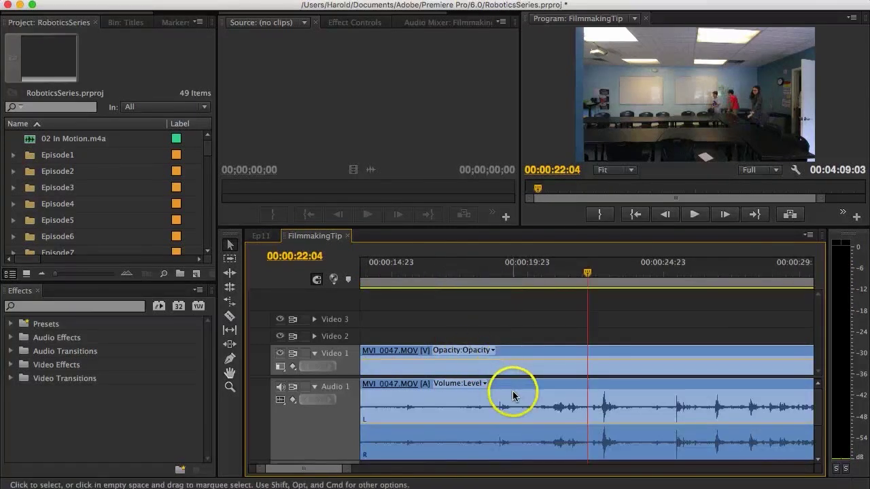
pyautogui.hscroll(3, 513, 391)
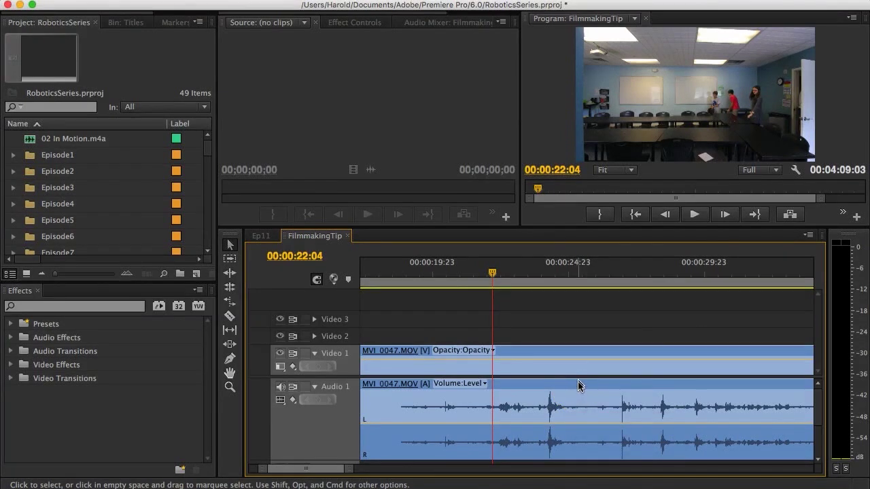
pyautogui.hscroll(-3, 549, 380)
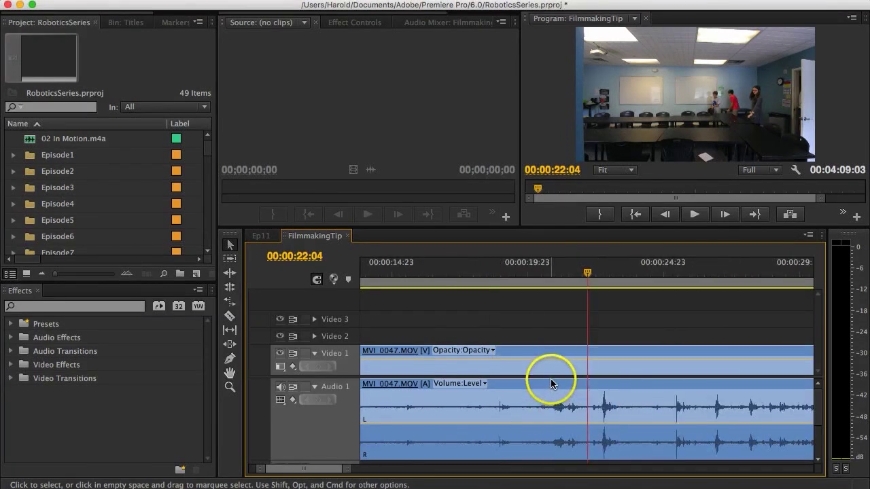
pyautogui.hscroll(1, 551, 377)
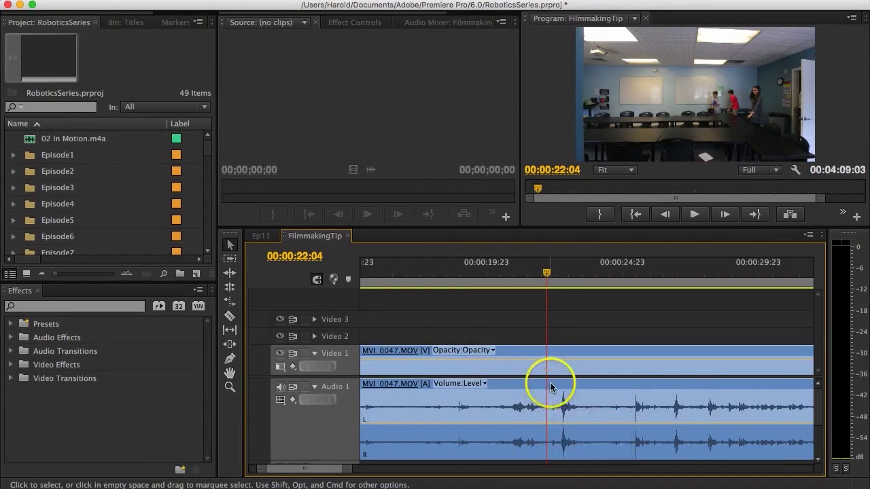
pyautogui.press('c')
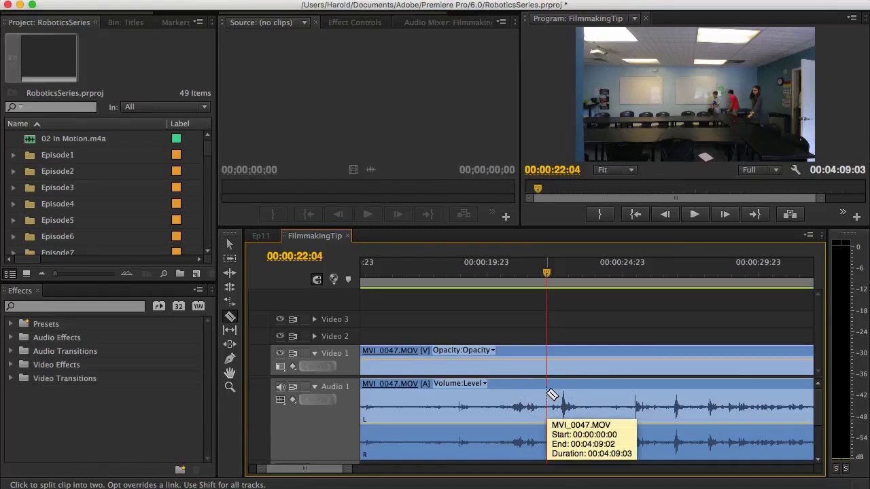
pyautogui.click(549, 394)
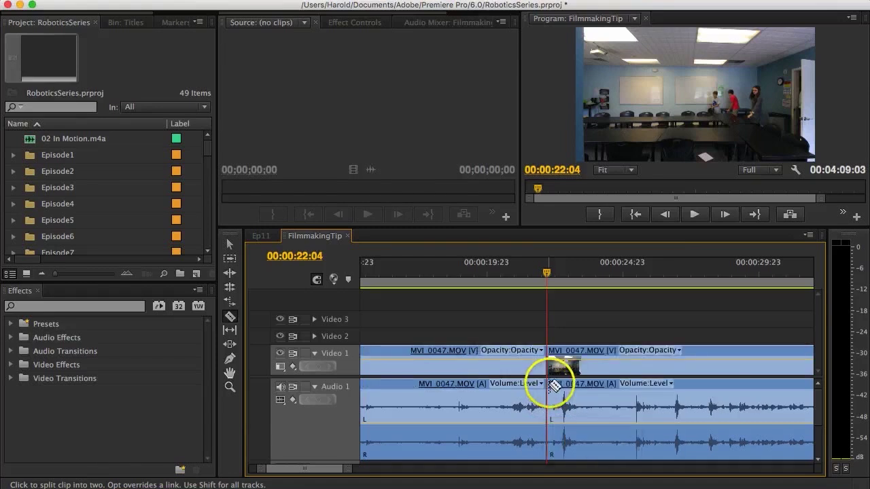
# Razor-split the clip again at 00:00:25:09 and 00:00:28:02.
pyautogui.press('-')
pyautogui.press('-')
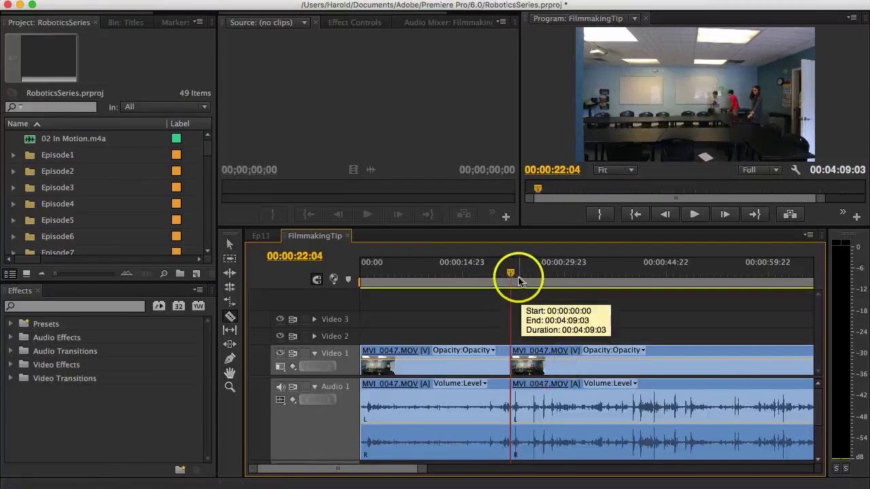
pyautogui.moveTo(512, 277); pyautogui.dragTo(537, 281)
pyautogui.press('=')
pyautogui.press('=')
pyautogui.press('=')
pyautogui.press('=')
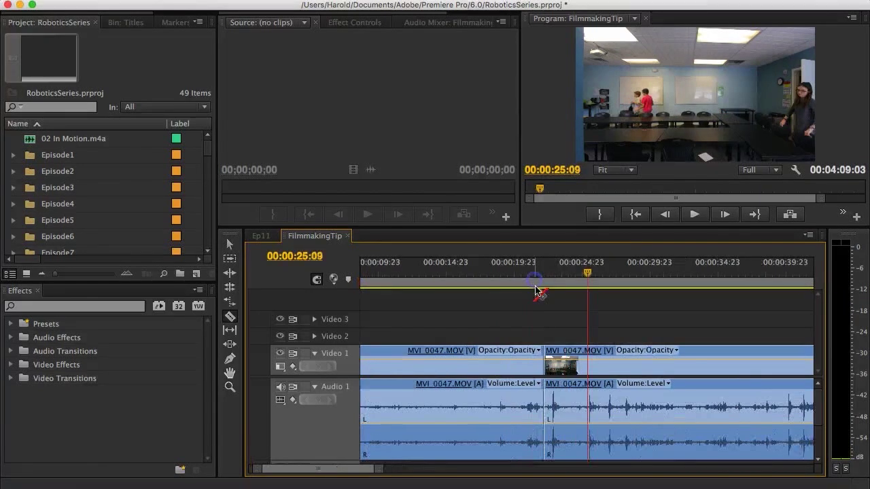
pyautogui.click(589, 401)
pyautogui.scroll(-3, 589, 401)
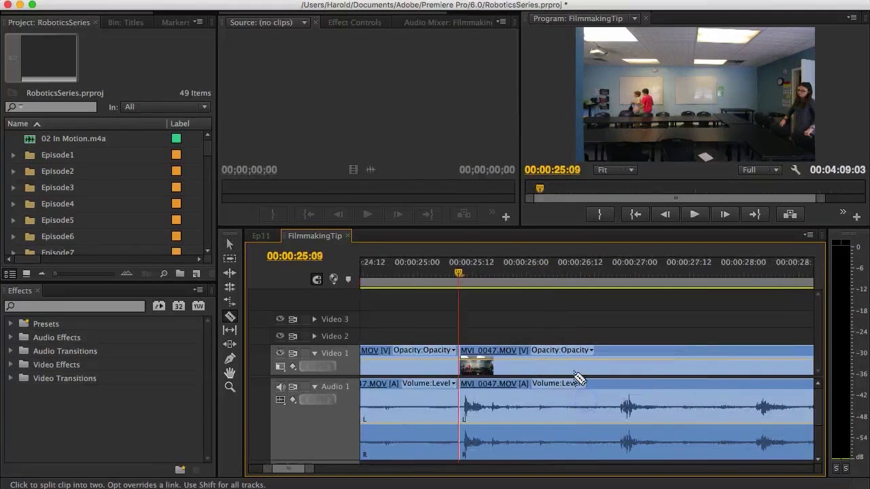
pyautogui.moveTo(582, 279); pyautogui.dragTo(613, 274)
pyautogui.click(625, 347)
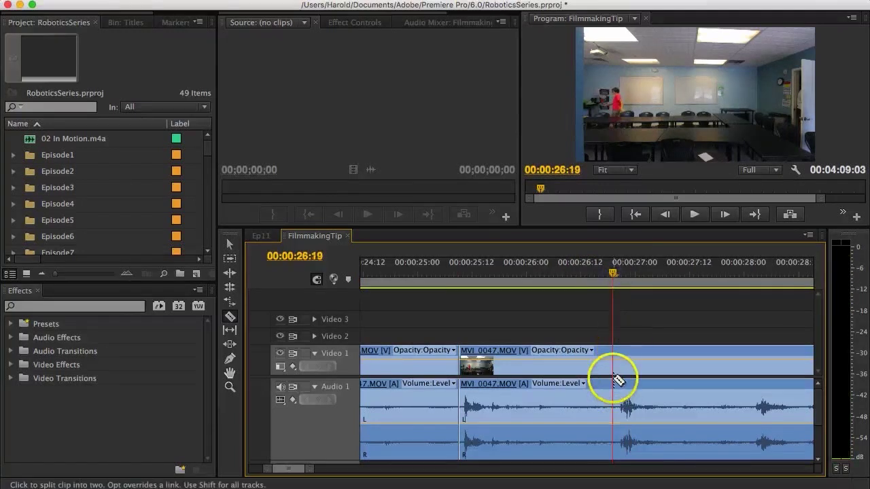
pyautogui.scroll(-8, 615, 374)
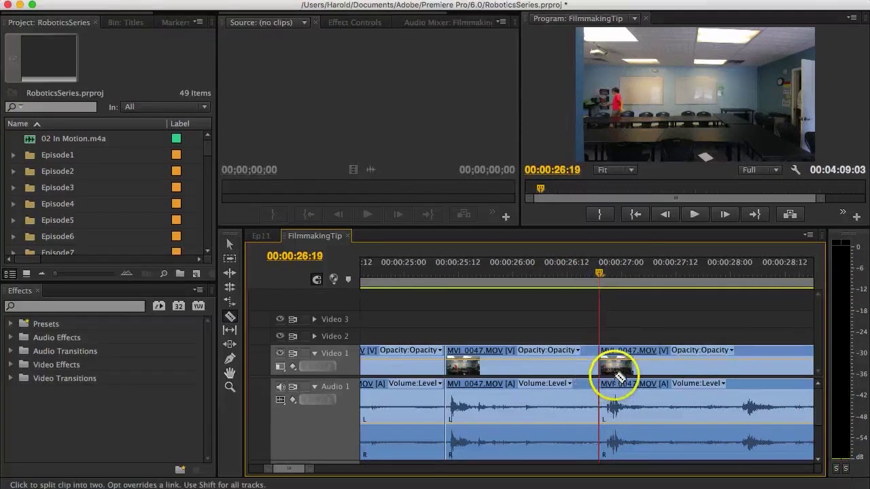
pyautogui.click(383, 286)
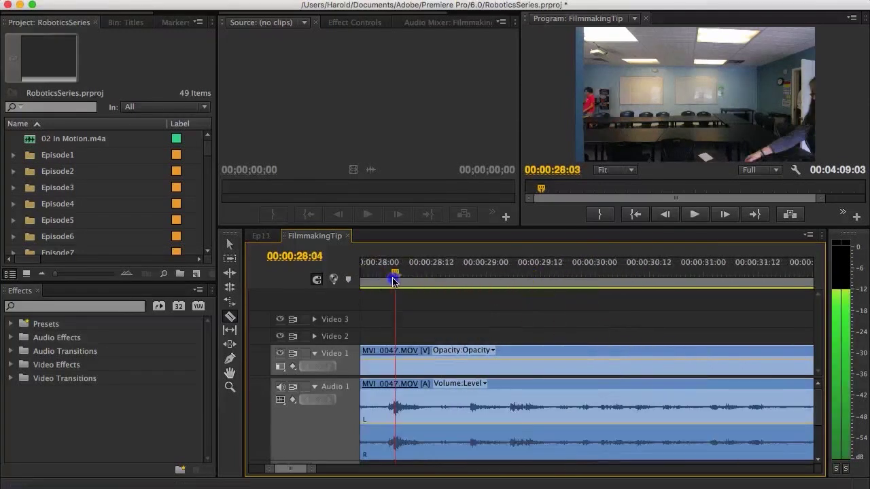
pyautogui.click(390, 365)
# Add another split to the video and audio at 00:00:29:05.
pyautogui.moveTo(401, 277); pyautogui.dragTo(468, 282)
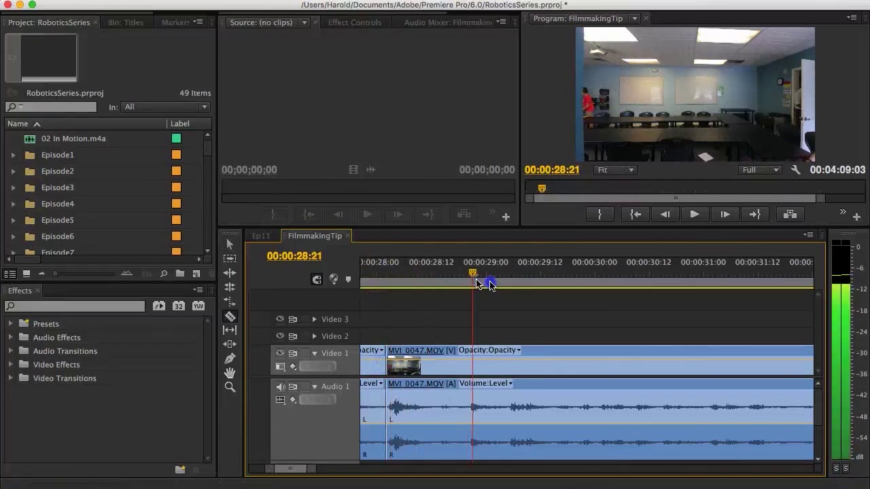
pyautogui.press('-')
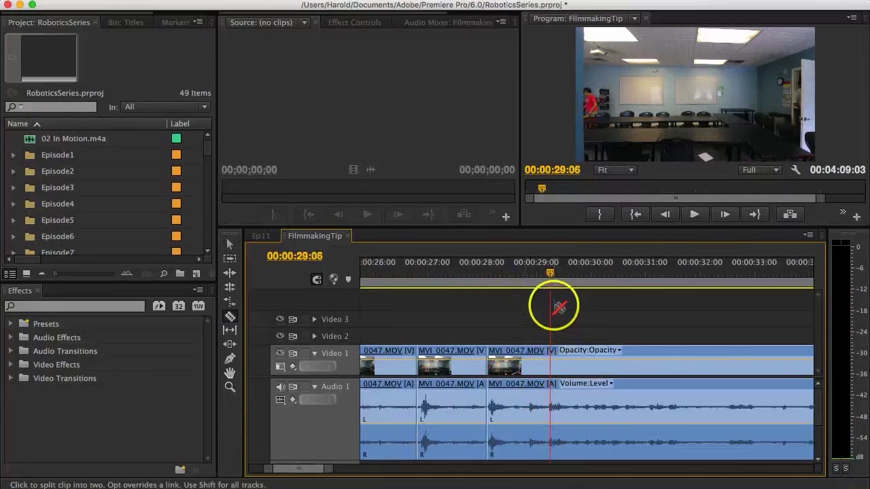
pyautogui.press('=')
pyautogui.click(576, 272)
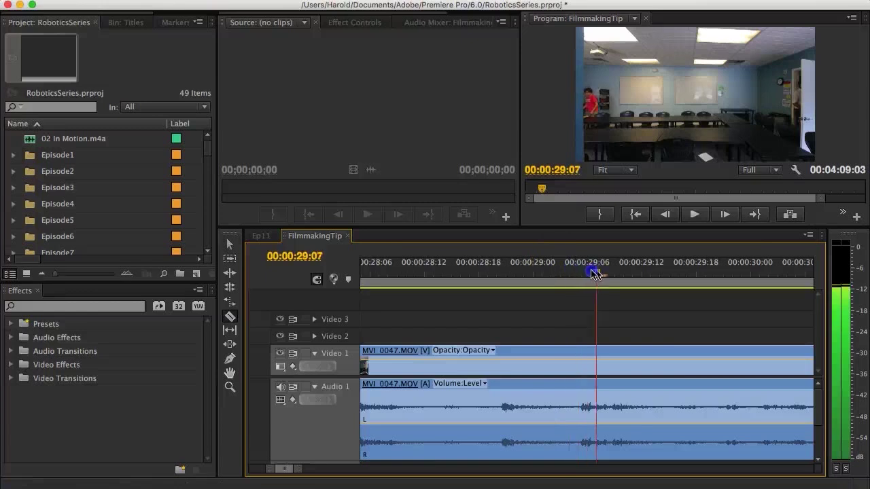
pyautogui.moveTo(593, 274); pyautogui.dragTo(577, 273)
pyautogui.click(586, 356)
# Move the playhead to the 40-second mark and split the clip there.
pyautogui.press('-')
pyautogui.press('-')
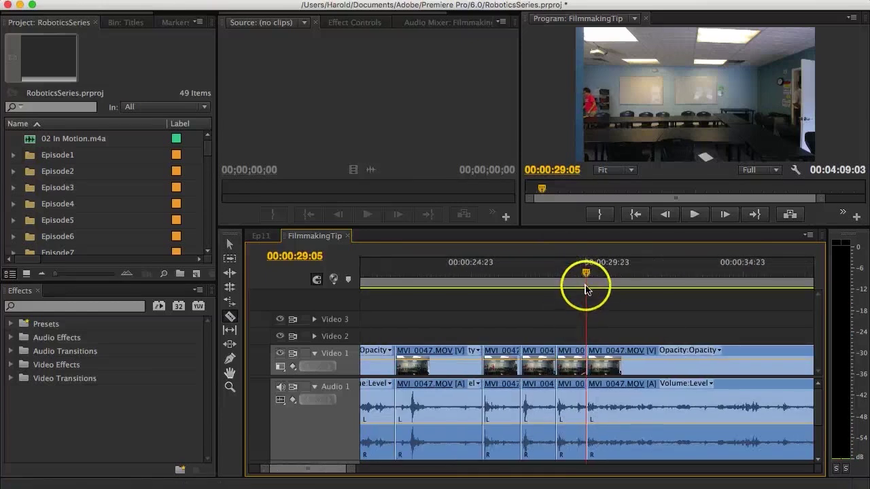
pyautogui.click(733, 284)
pyautogui.press('-')
pyautogui.press('-')
pyautogui.press('-')
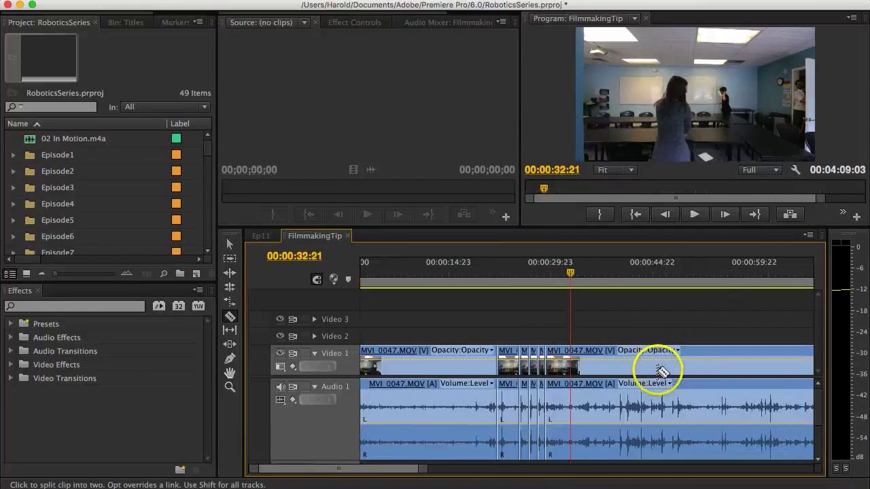
pyautogui.click(438, 285)
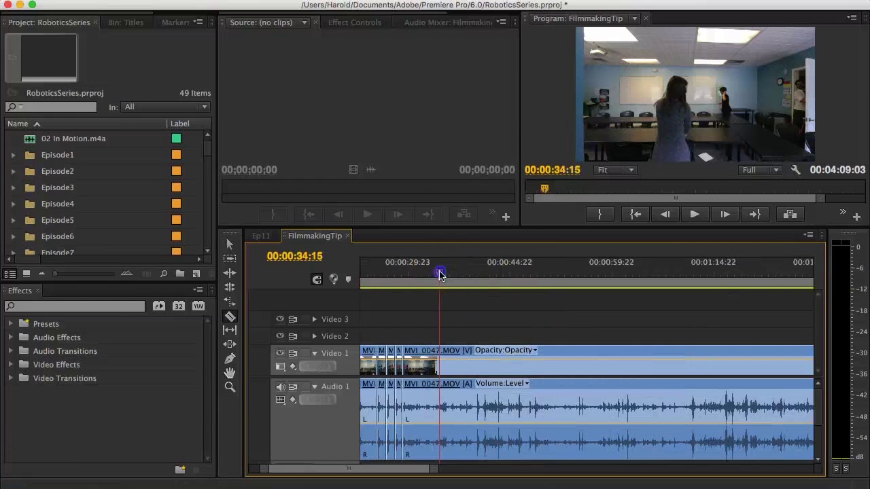
pyautogui.moveTo(440, 275)
pyautogui.mouseDown()
pyautogui.moveTo(485, 274)
pyautogui.moveTo(454, 284)
pyautogui.mouseUp()
pyautogui.press('=')
pyautogui.press('=')
pyautogui.press('=')
pyautogui.press('=')
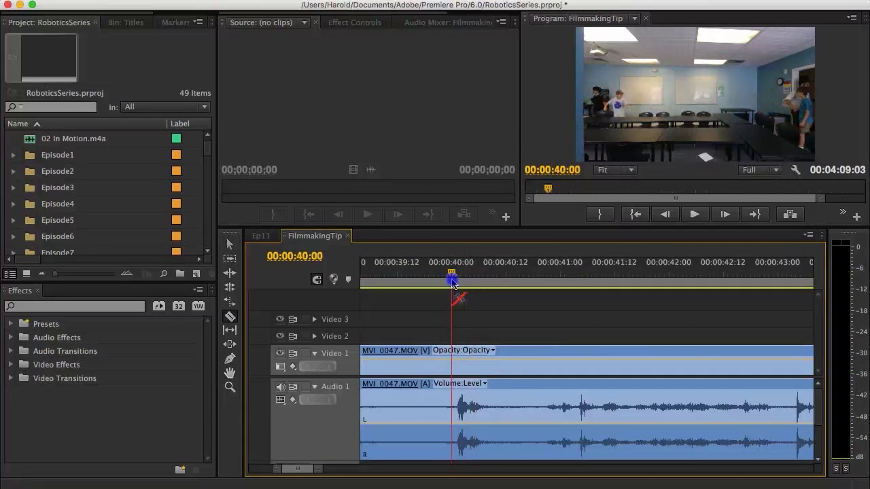
pyautogui.click(456, 362)
pyautogui.press('-')
pyautogui.press('-')
pyautogui.press('-')
pyautogui.press('-')
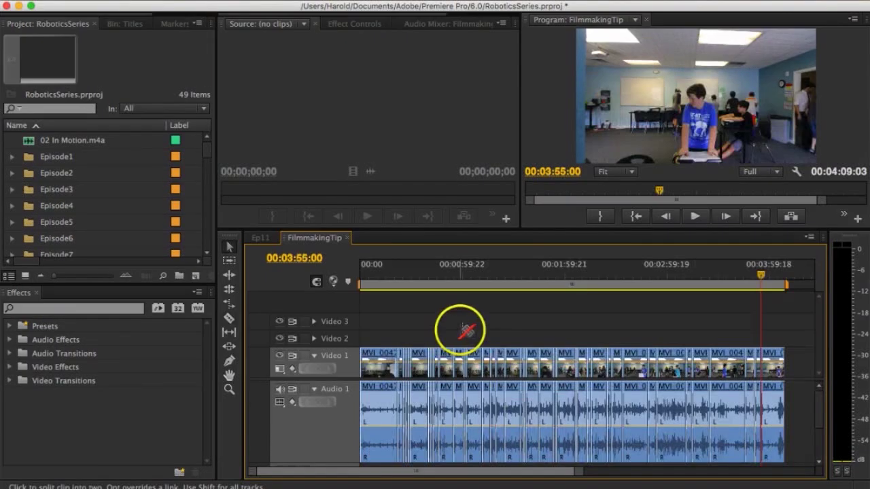
# Inspect the jump cuts zoomed in, then play the sequence from the start.
pyautogui.press('=')
pyautogui.press('=')
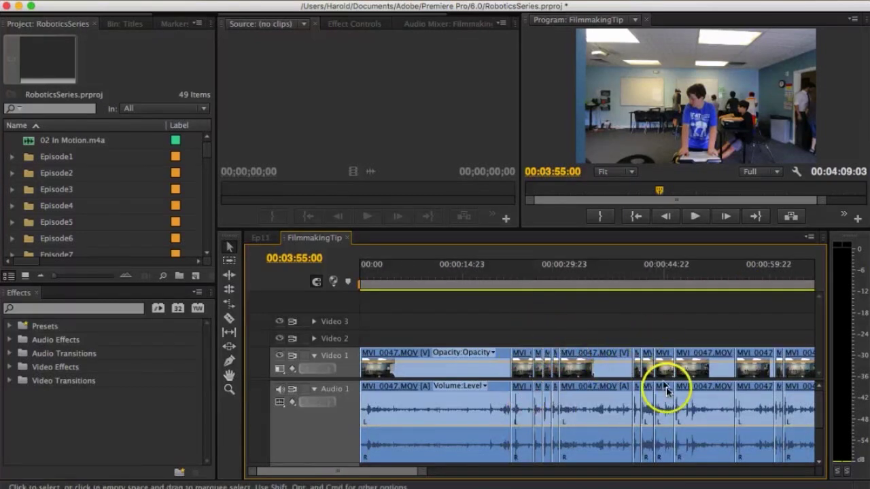
pyautogui.press('=')
pyautogui.scroll(-5, 652, 377)
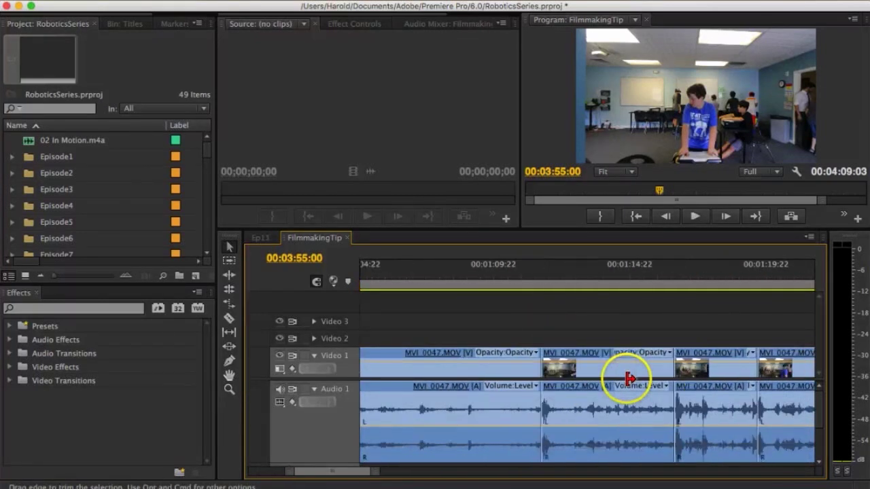
pyautogui.scroll(-5, 626, 379)
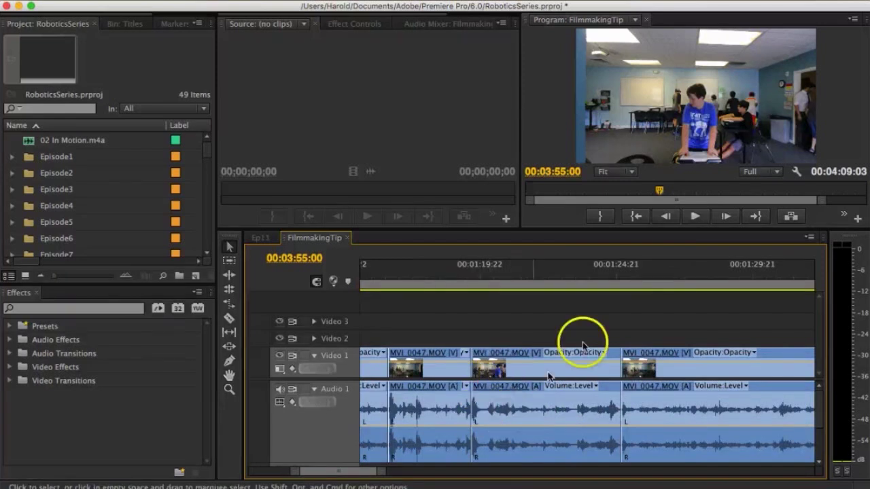
pyautogui.scroll(20, 617, 388)
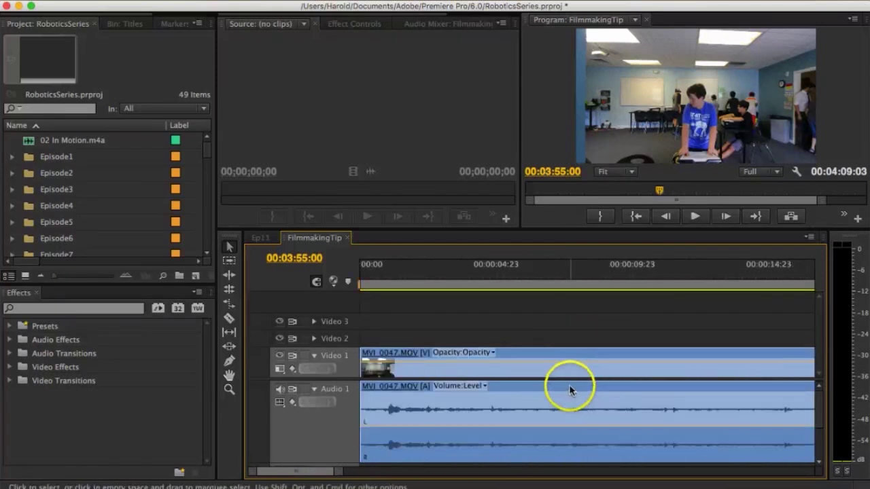
pyautogui.press('-')
pyautogui.press('-')
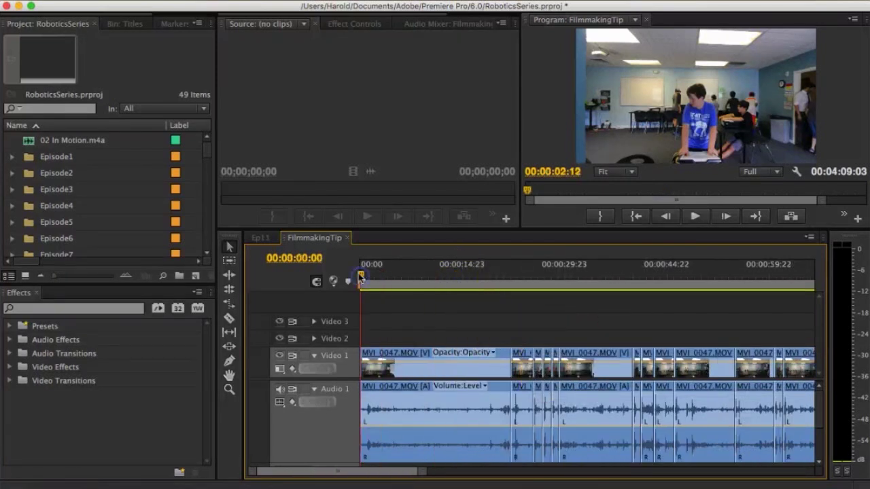
pyautogui.press('space')
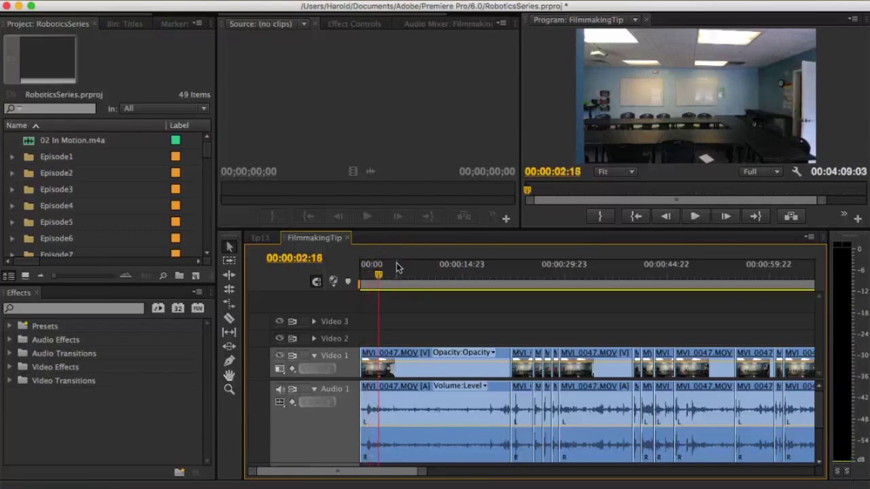
# Razor at 00:00:02:18, delete the following segment, and slide later clips left.
pyautogui.press('c')
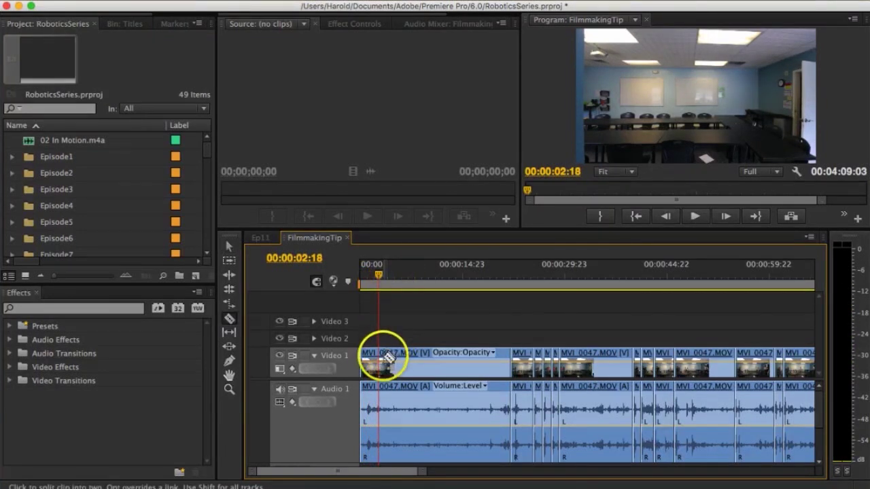
pyautogui.click(383, 363)
pyautogui.click(408, 351)
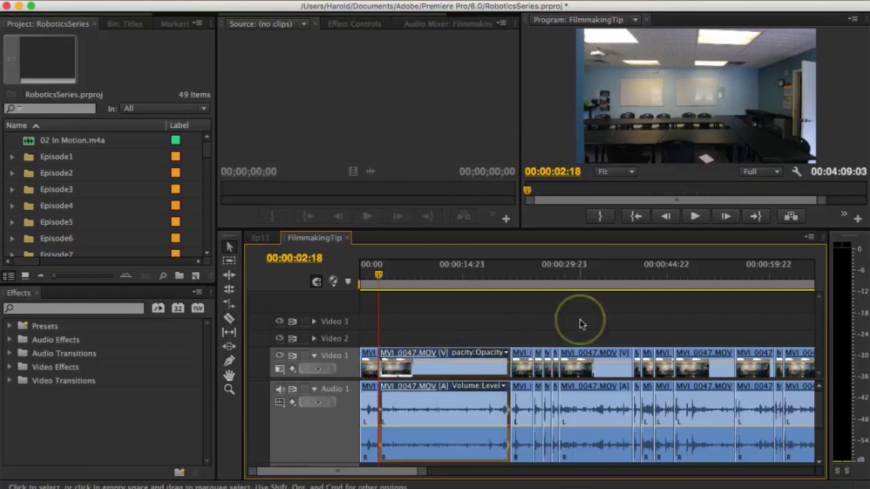
pyautogui.press('Delete')
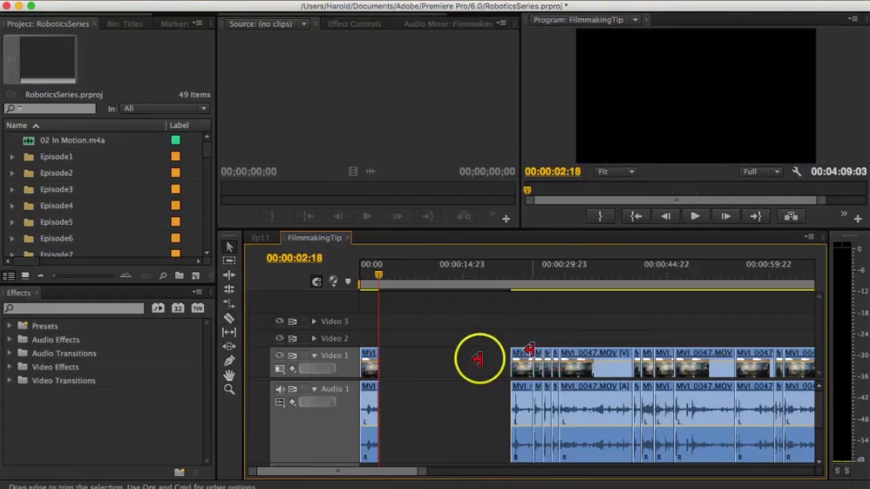
pyautogui.press('a')
pyautogui.click(472, 360)
pyautogui.moveTo(515, 355); pyautogui.dragTo(412, 359)
# Undo that and ripple-delete the segment instead, shortening the sequence to 3:49:17.
pyautogui.hotkey('ctrl', 'z')
pyautogui.click(412, 351)
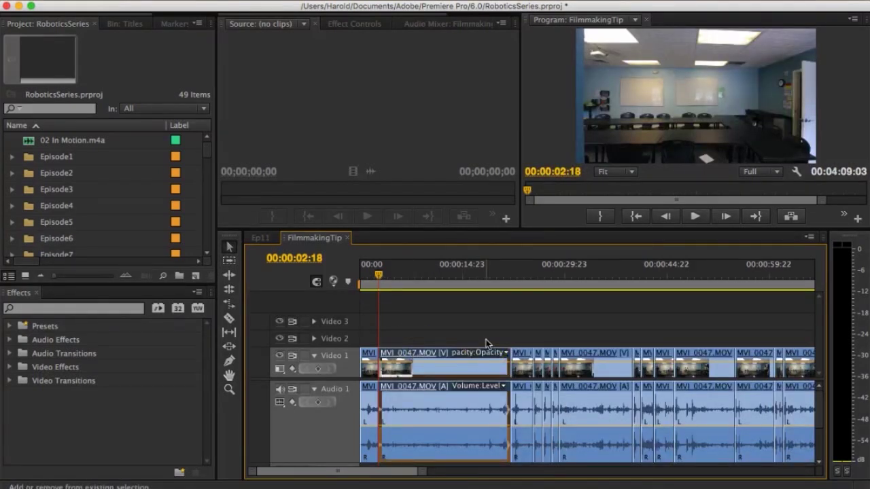
pyautogui.hotkey('shift', 'Delete')
pyautogui.click(485, 339)
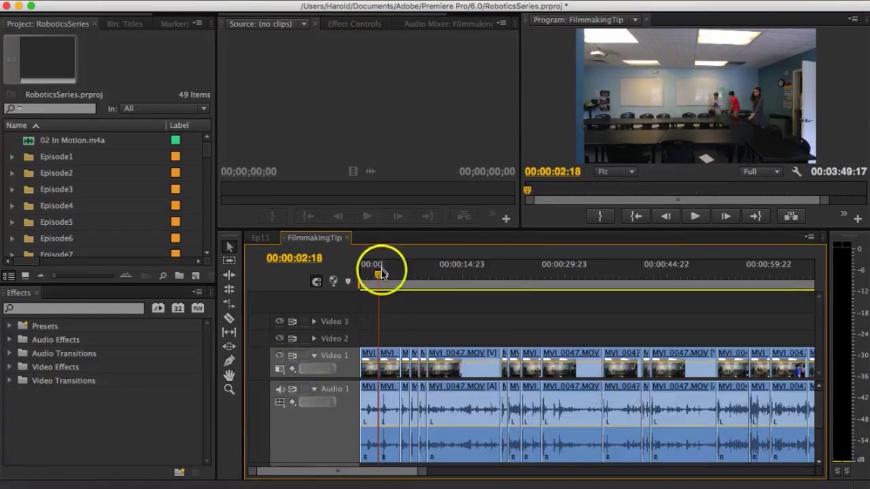
pyautogui.press('=')
pyautogui.press('=')
pyautogui.press('=')
pyautogui.press('=')
pyautogui.press('=')
pyautogui.press('=')
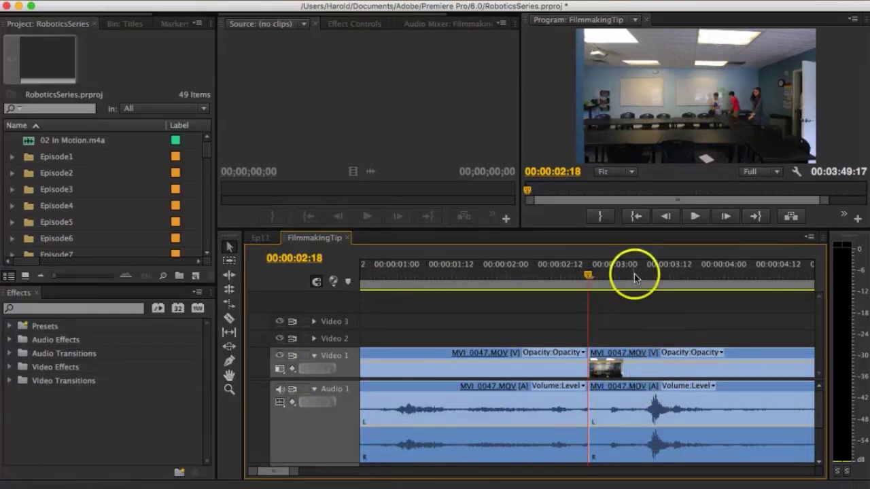
# Ripple-trim 10 frames at the 00:00:02:18 edit, shortening the sequence to 3:49:07.
pyautogui.moveTo(587, 278)
pyautogui.mouseDown()
pyautogui.moveTo(660, 277)
pyautogui.moveTo(640, 284)
pyautogui.moveTo(589, 275)
pyautogui.mouseUp()
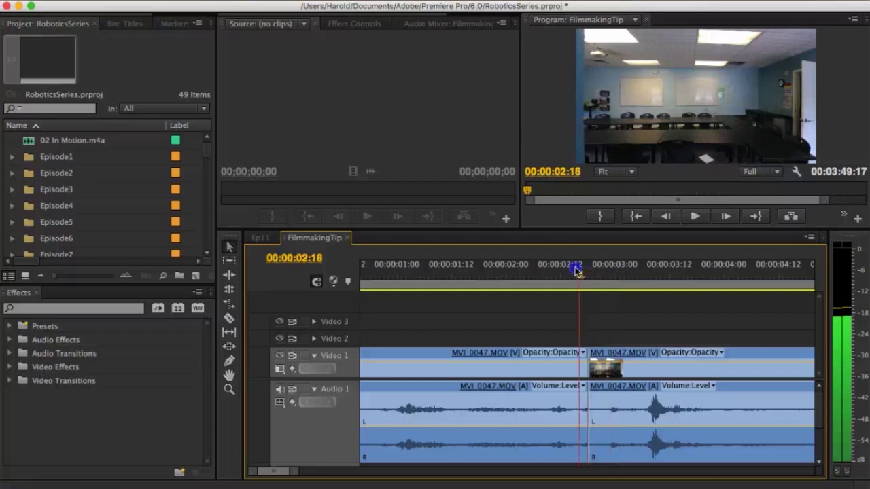
pyautogui.click(611, 343)
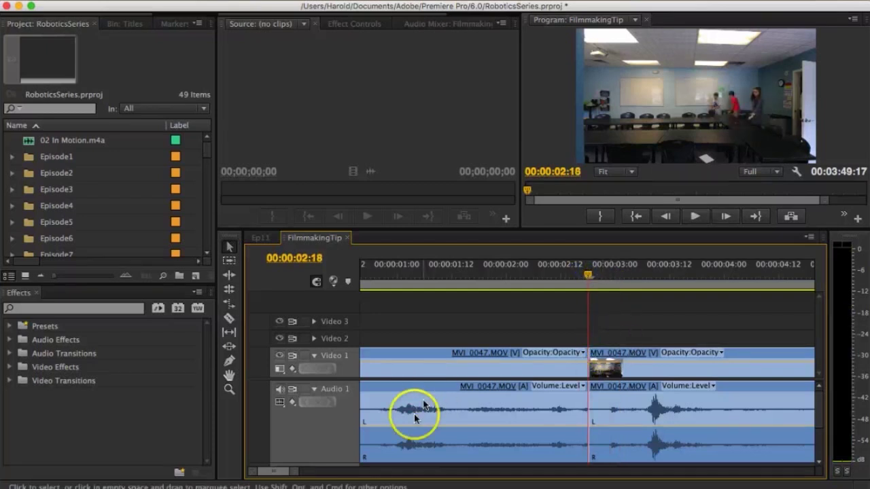
pyautogui.click(229, 277)
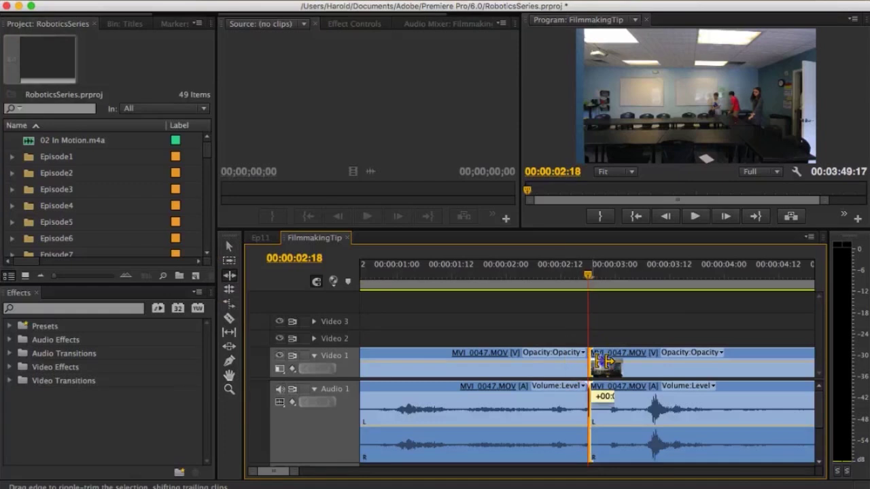
pyautogui.moveTo(604, 362); pyautogui.dragTo(634, 365)
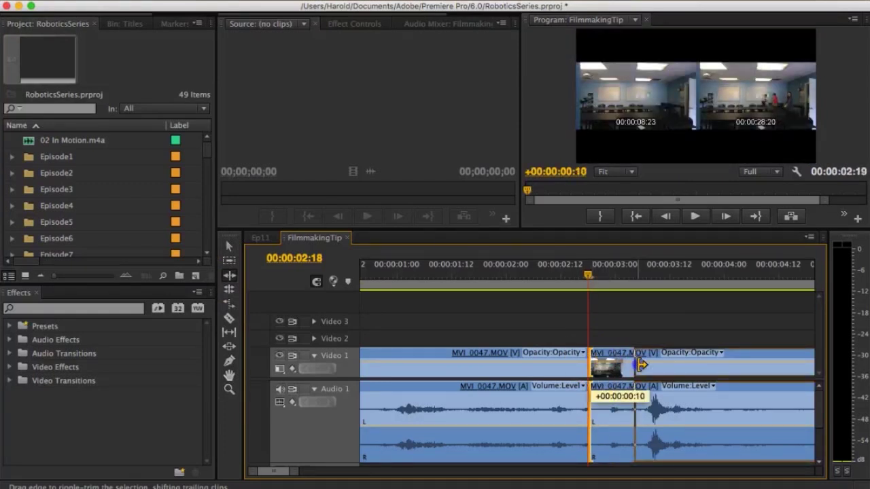
pyautogui.moveTo(641, 365); pyautogui.dragTo(641, 363)
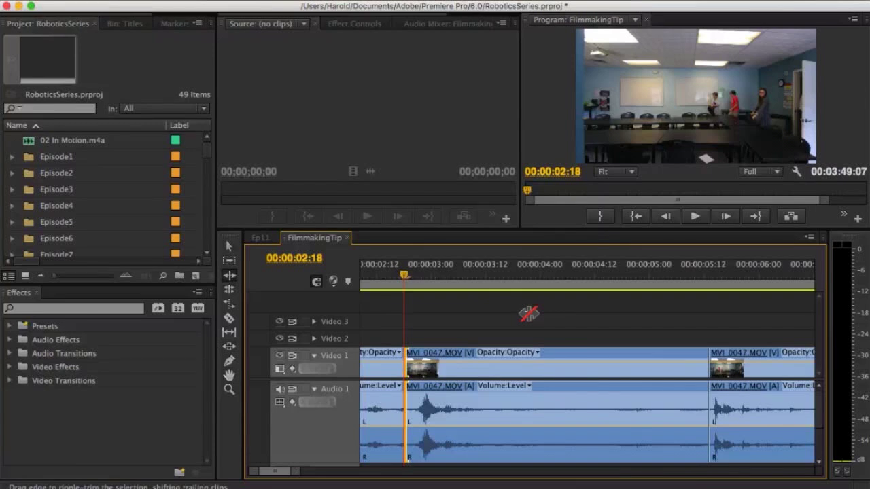
# Review the trimmed cut, replaying it from 00:00:02:18.
pyautogui.press('space')
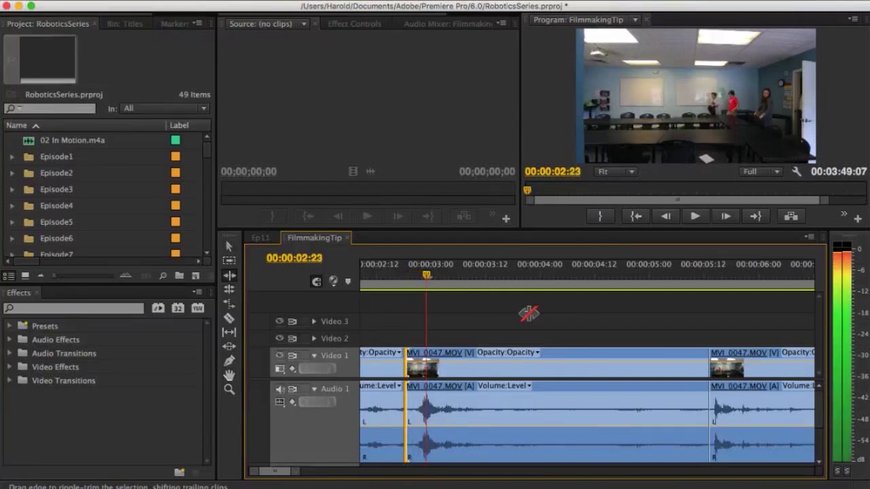
pyautogui.click(528, 313)
pyautogui.press('=')
pyautogui.moveTo(498, 333); pyautogui.dragTo(602, 369)
pyautogui.moveTo(548, 408); pyautogui.dragTo(501, 363)
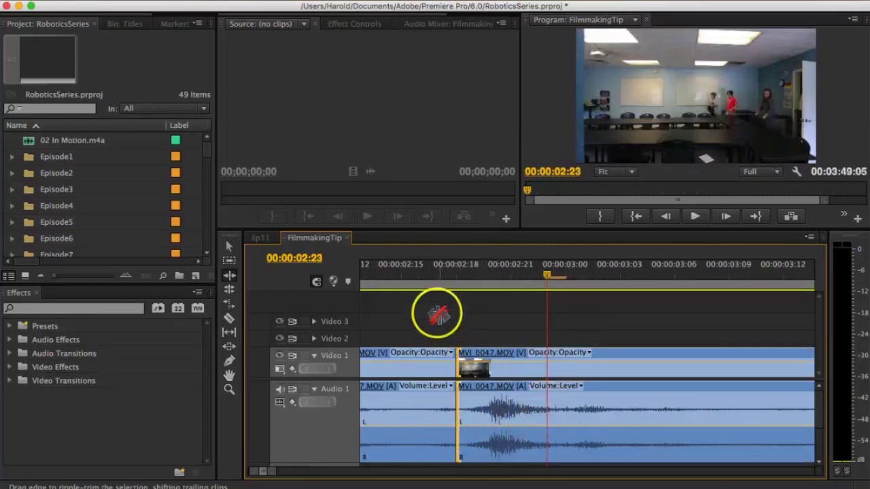
pyautogui.click(457, 275)
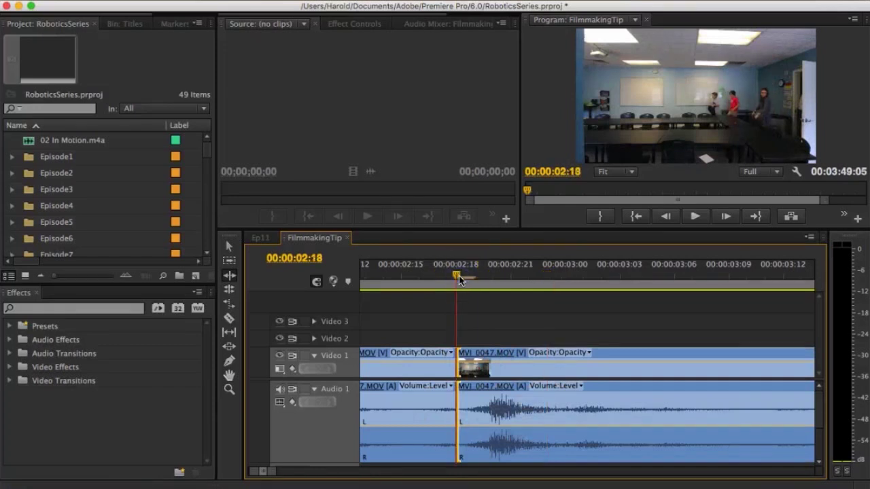
pyautogui.press('space')
pyautogui.click(459, 277)
pyautogui.press('space')
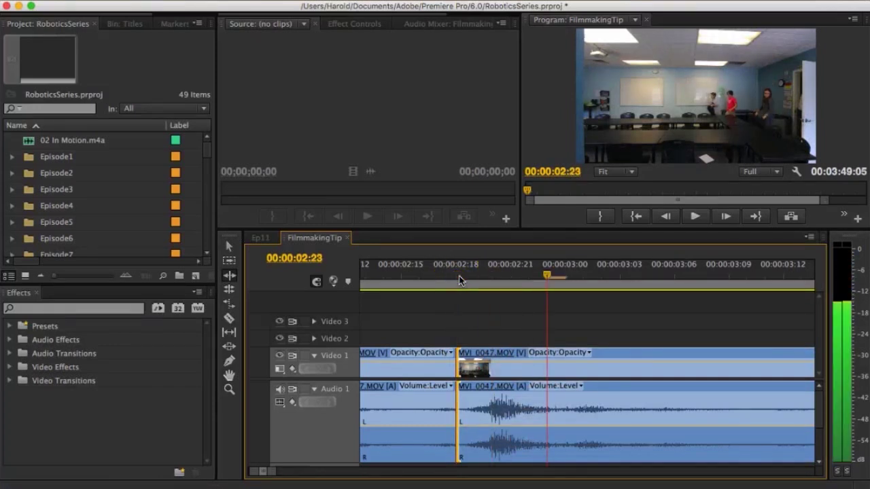
# Split at 00:00:02:23 and ripple-trim the following footage, shortening the sequence to 3:46:16.
pyautogui.press('c')
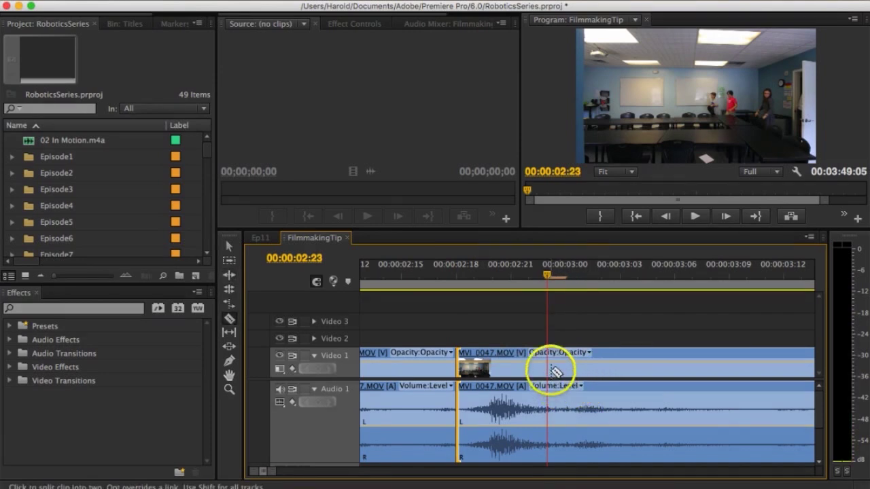
pyautogui.click(549, 362)
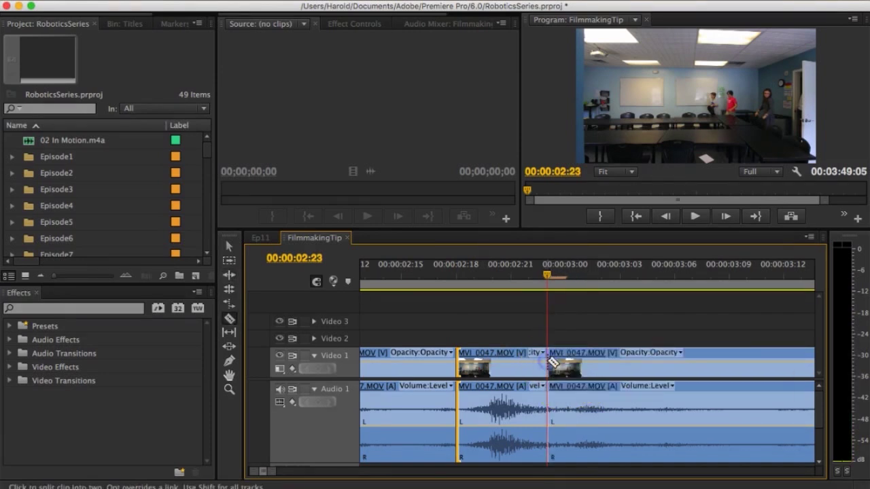
pyautogui.press('v')
pyautogui.click(583, 353)
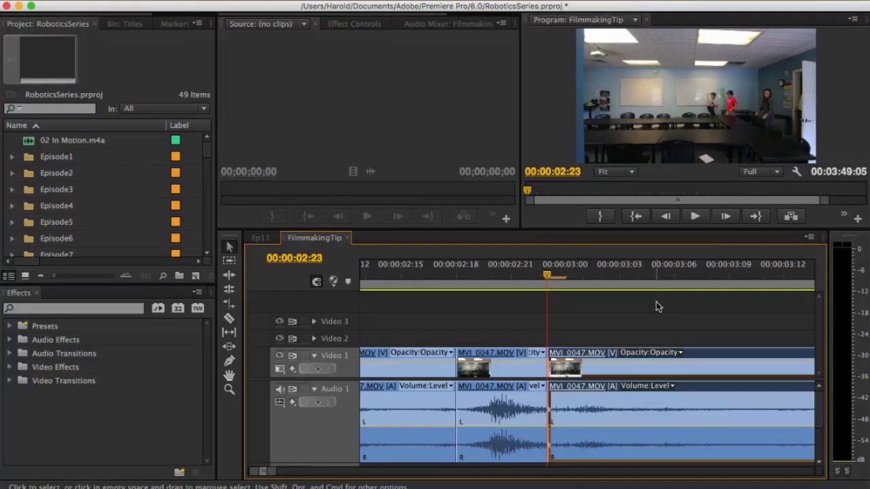
pyautogui.scroll(-10, 619, 340)
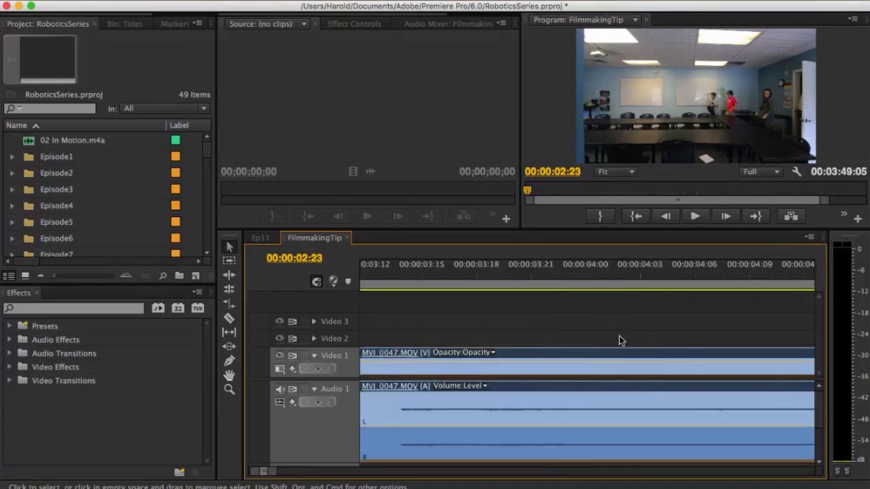
pyautogui.click(645, 291)
pyautogui.click(658, 370)
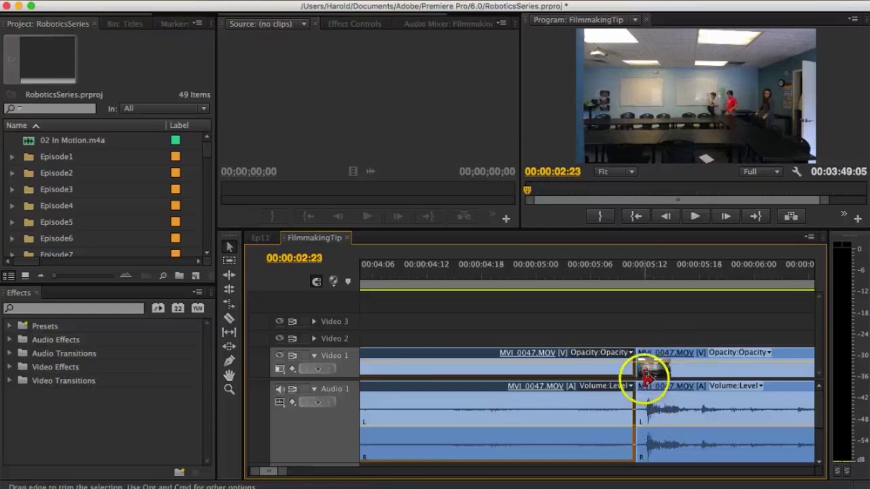
pyautogui.scroll(8, 645, 378)
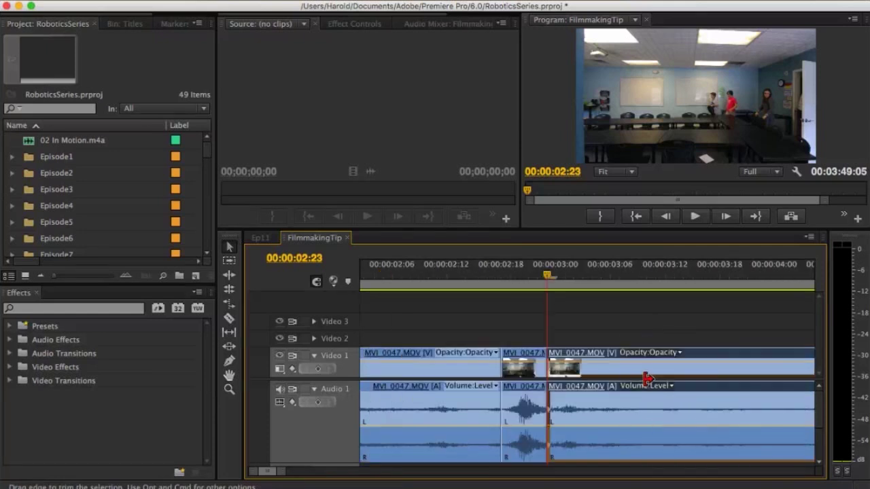
pyautogui.moveTo(600, 346); pyautogui.dragTo(606, 368)
pyautogui.press('=')
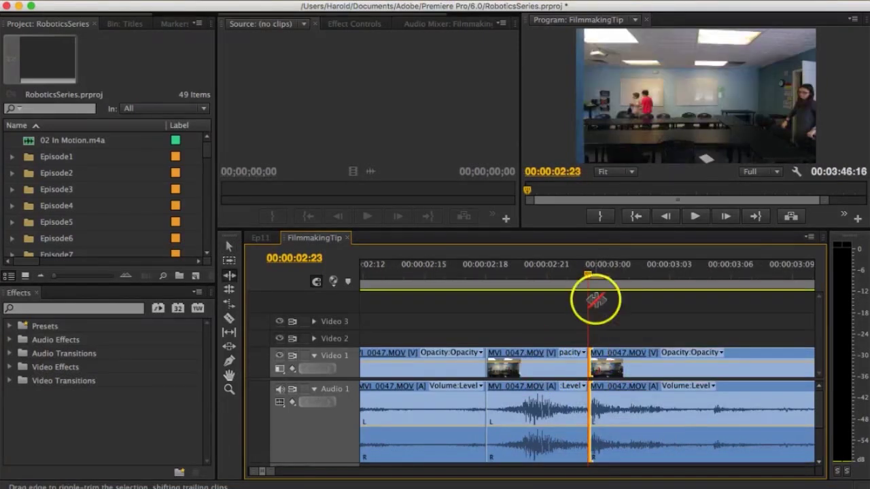
# Split the clip at 00:00:03:04 and ripple-delete the clip after it.
pyautogui.press('space')
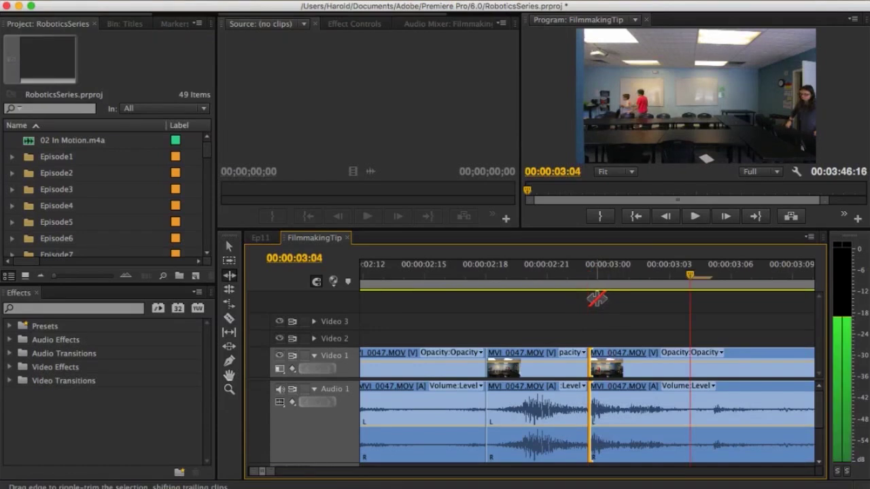
pyautogui.press('c')
pyautogui.click(689, 372)
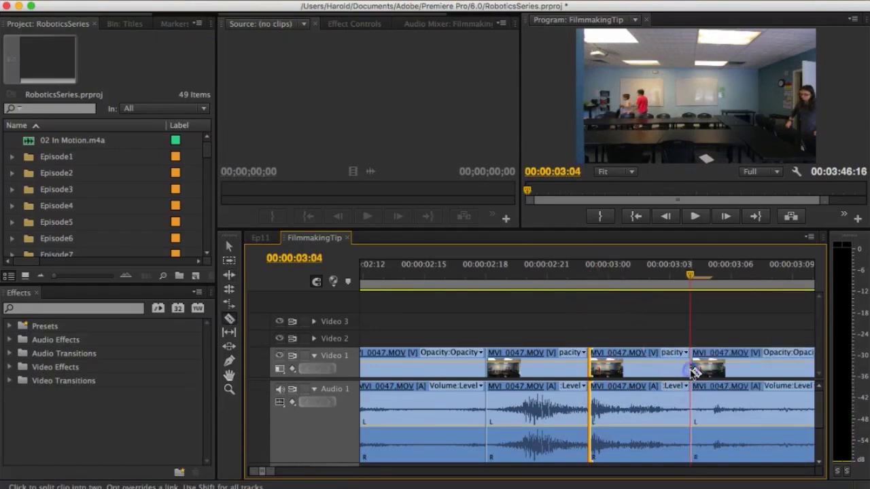
pyautogui.press('v')
pyautogui.click(708, 357)
pyautogui.scroll(-5, 708, 356)
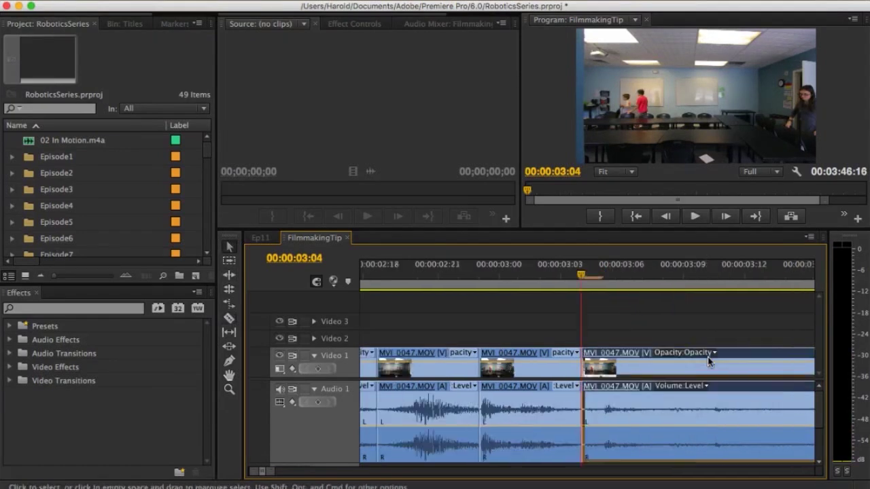
pyautogui.hotkey('shift', 'Delete')
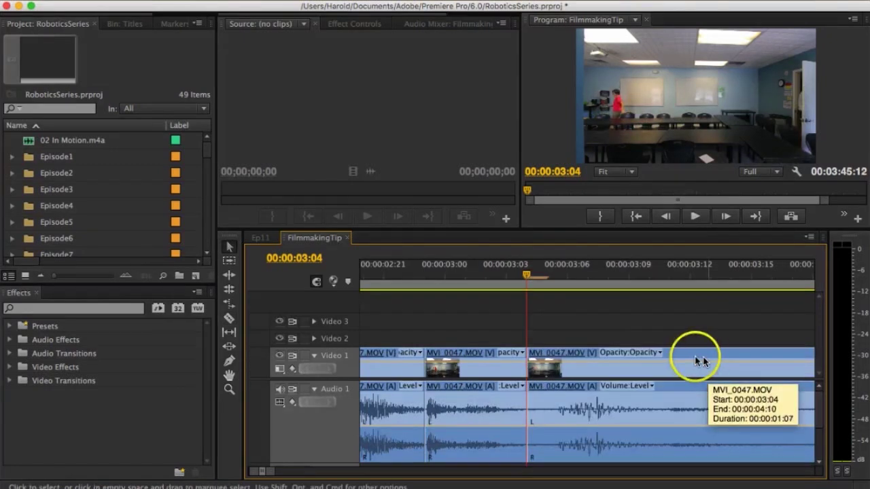
# Ripple-trim the edit near 00:00:03:05 by one frame.
pyautogui.moveTo(528, 275); pyautogui.dragTo(547, 279)
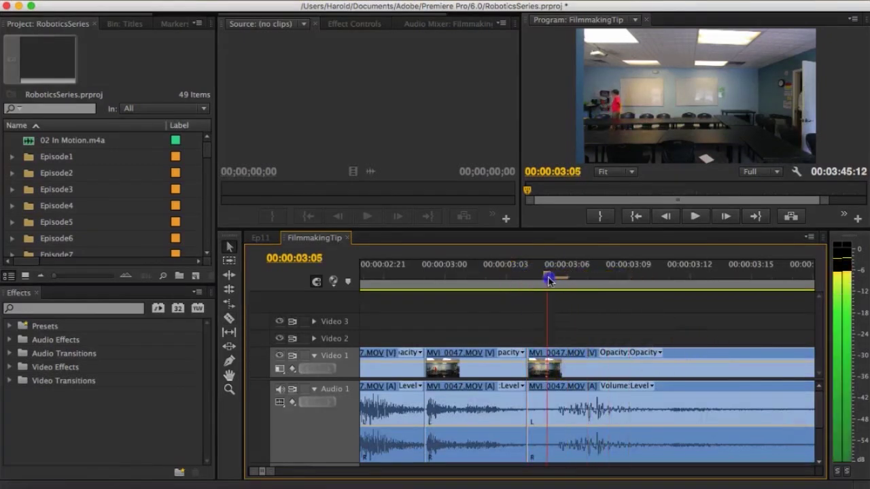
pyautogui.click(535, 366)
pyautogui.moveTo(535, 360)
pyautogui.mouseDown()
pyautogui.moveTo(547, 367)
pyautogui.moveTo(537, 360)
pyautogui.mouseUp()
pyautogui.click(529, 272)
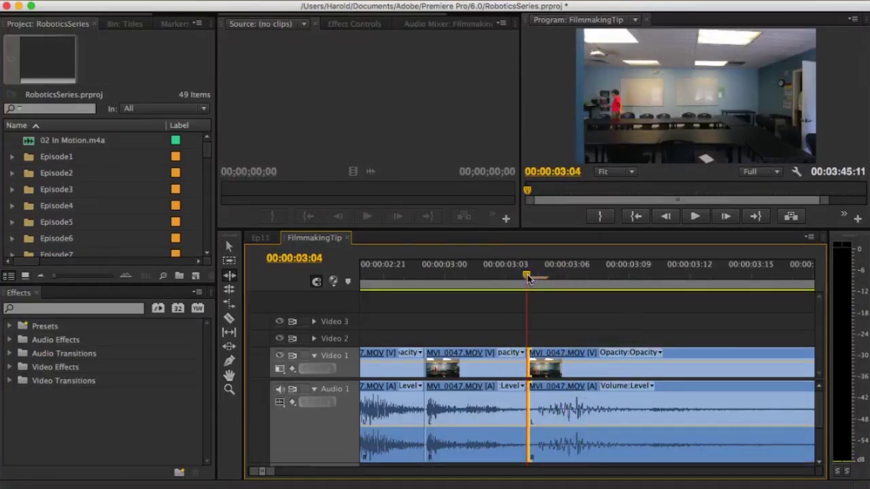
# Split five frames later at 00:00:03:09 and ripple-delete the following clip.
pyautogui.hotkey('shift', 'Right')
pyautogui.press('c')
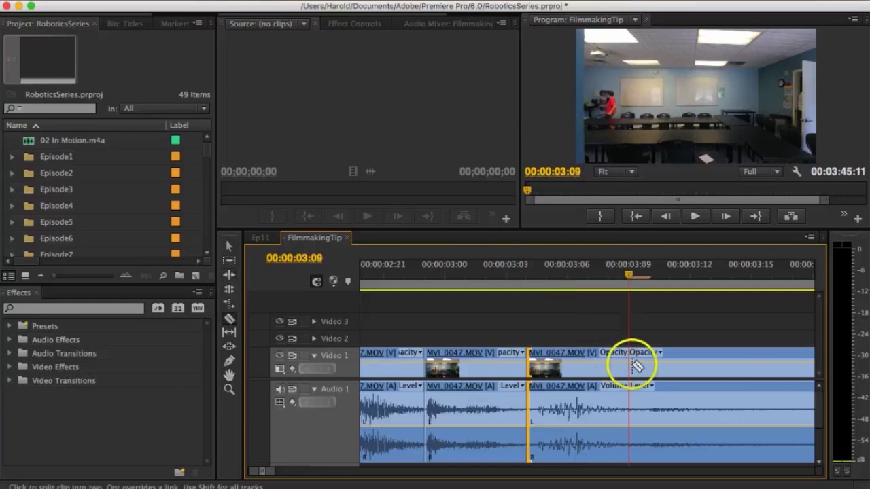
pyautogui.click(634, 365)
pyautogui.press('v')
pyautogui.click(635, 356)
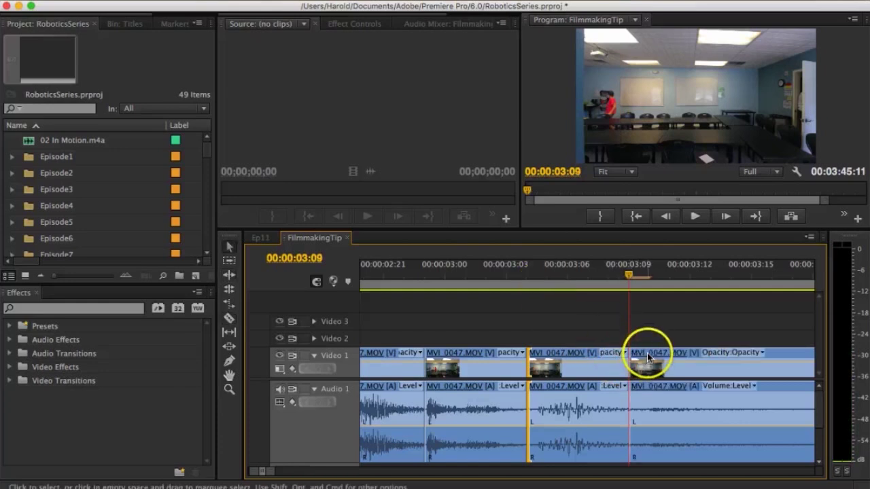
pyautogui.click(651, 346)
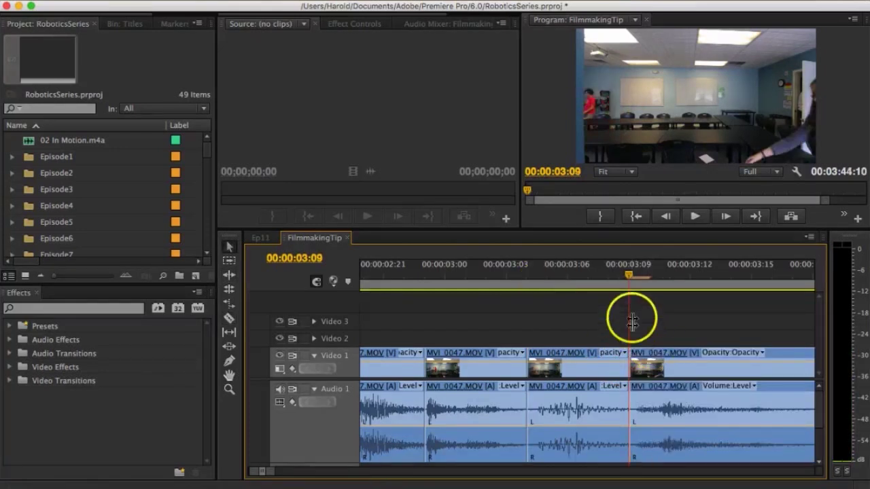
pyautogui.hotkey('shift', 'Delete')
# Play back the new cuts from 00:00:02:13, with the sequence now 3:44:10.
pyautogui.press('-')
pyautogui.press('-')
pyautogui.click(527, 276)
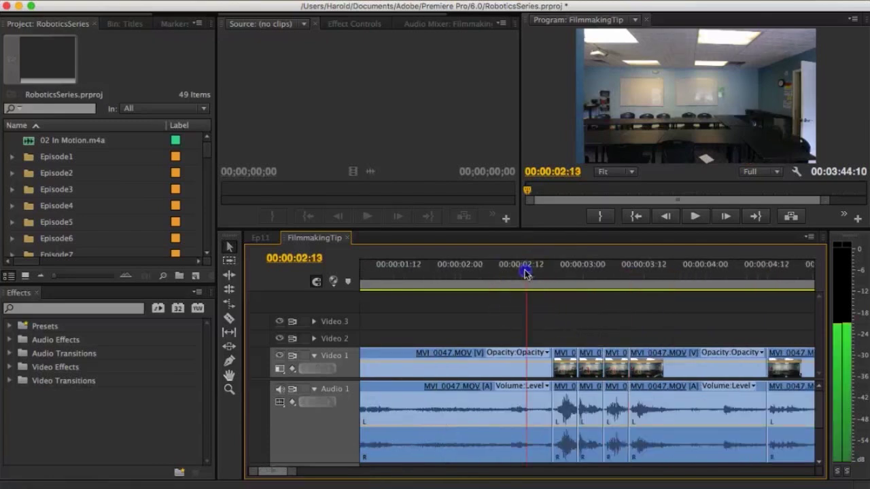
pyautogui.press('space')
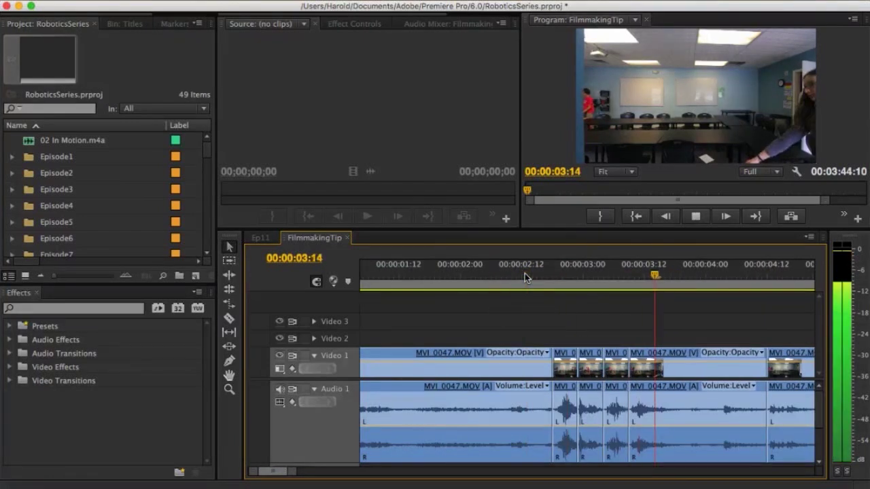
pyautogui.press('space')
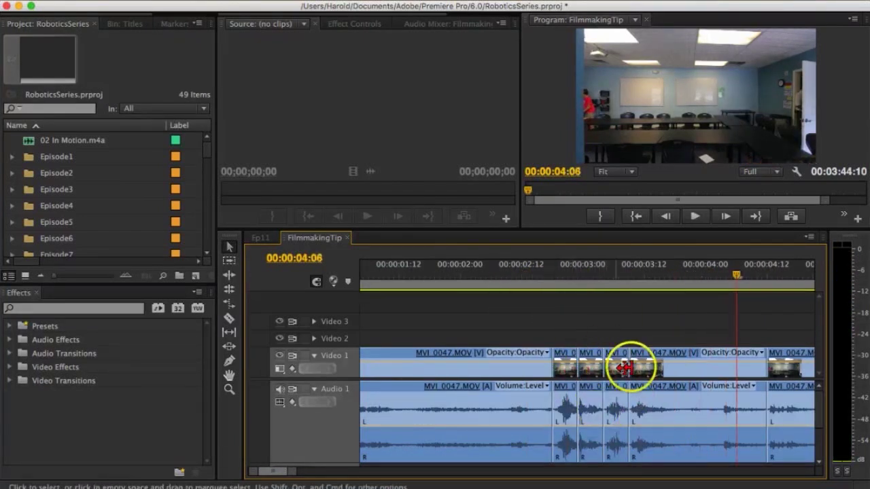
# Play the condensed 00:00:10:16 jump-cut sequence and lower the timeline to enlarge the monitors.
pyautogui.scroll(-5, 613, 320)
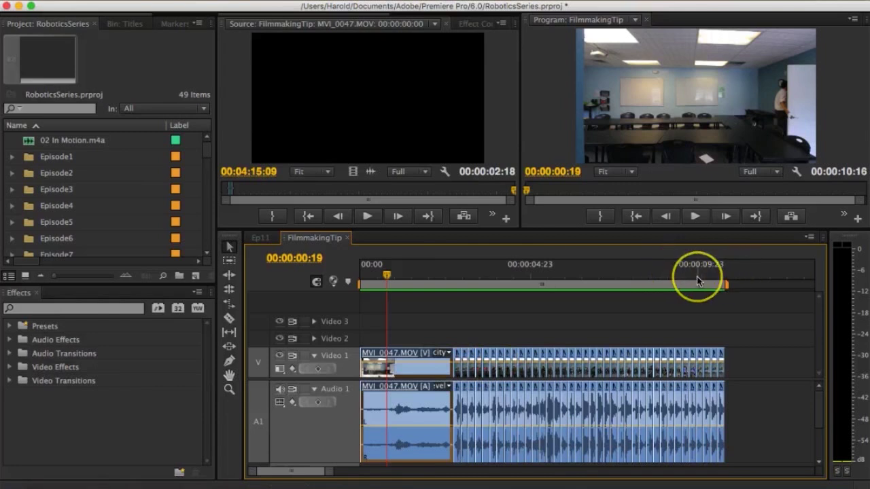
pyautogui.press('space')
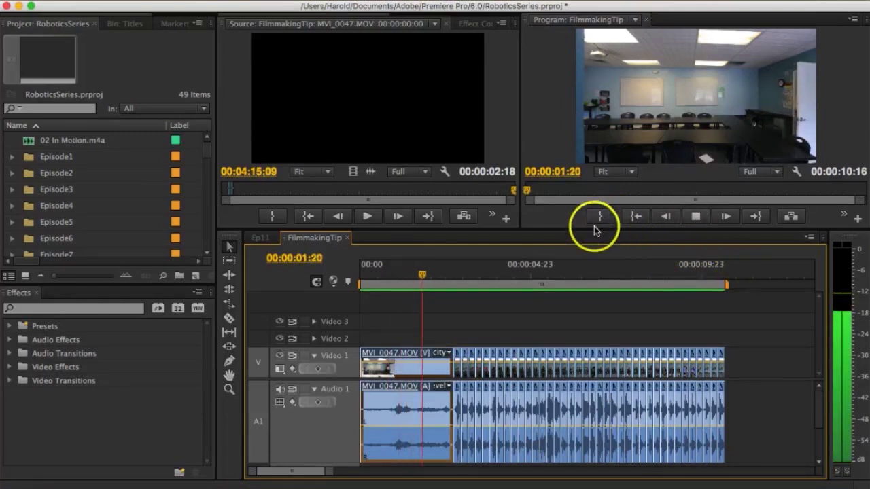
pyautogui.moveTo(593, 230); pyautogui.dragTo(598, 262)
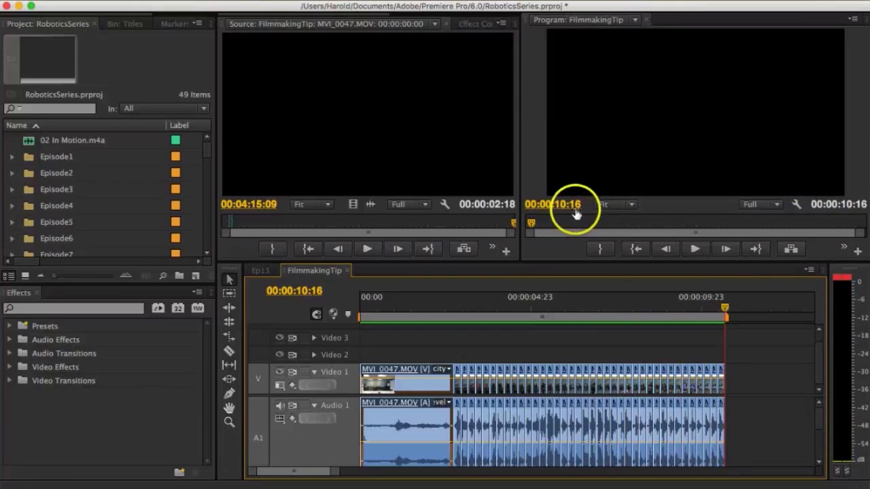
# Ripple-delete the first two short jump-cut clips in FilmmakingTip.
pyautogui.moveTo(522, 304); pyautogui.dragTo(499, 306)
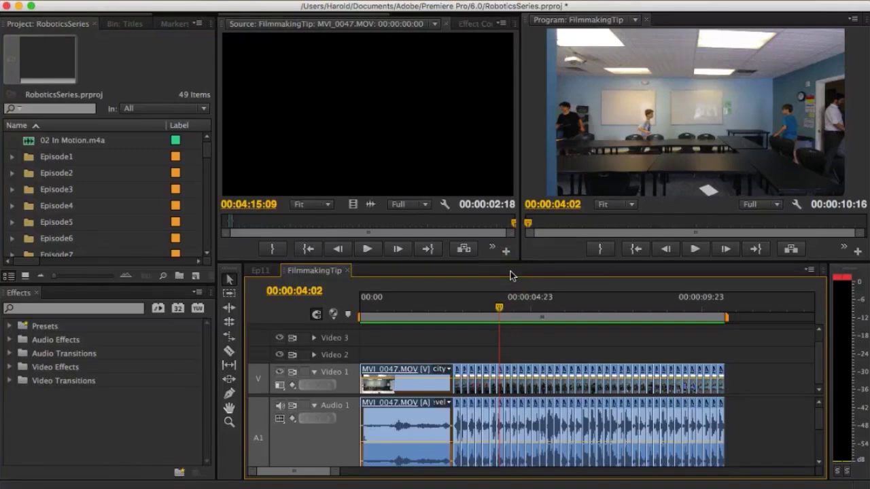
pyautogui.press('=')
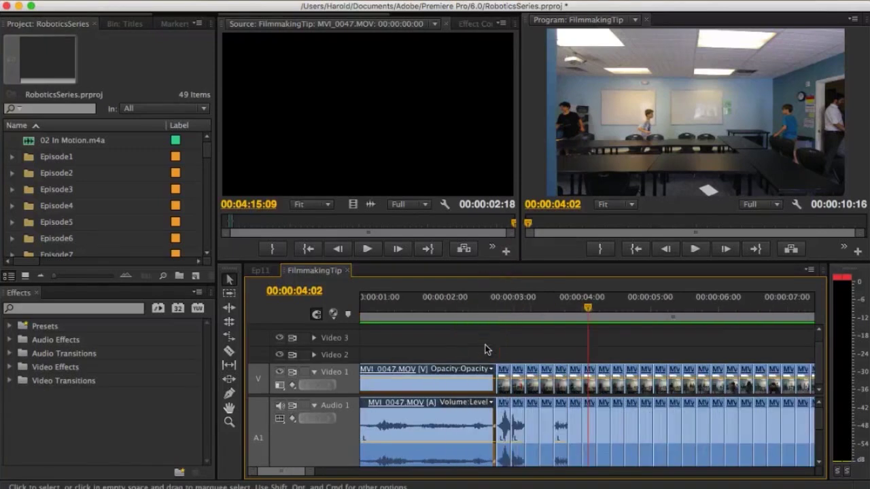
pyautogui.press('\\')
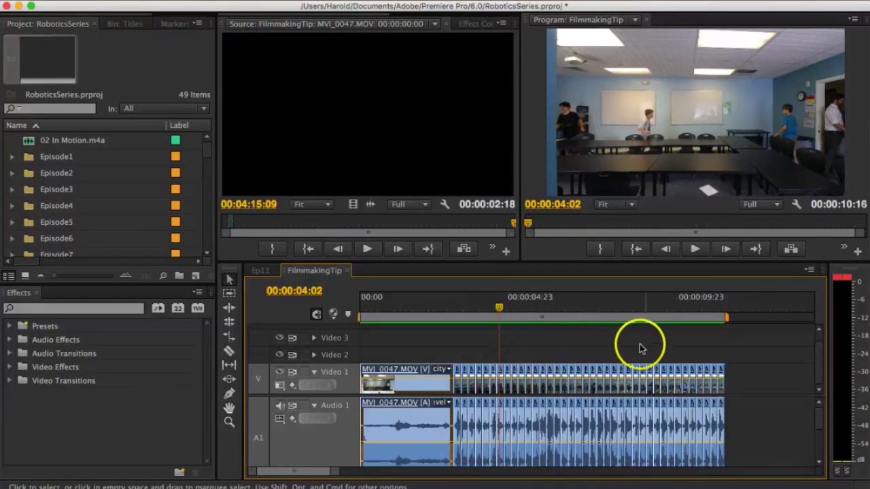
pyautogui.moveTo(736, 343); pyautogui.dragTo(649, 419)
pyautogui.click(697, 353)
pyautogui.moveTo(462, 305); pyautogui.dragTo(453, 305)
pyautogui.moveTo(547, 297); pyautogui.dragTo(722, 302)
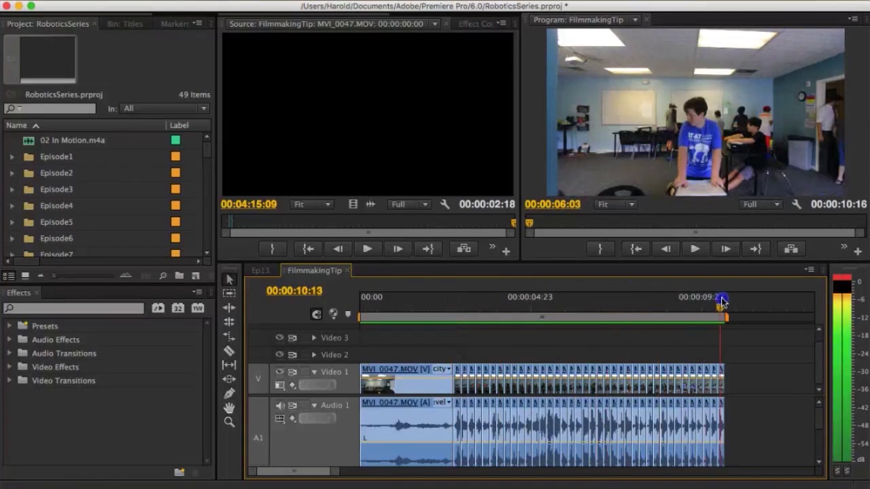
pyautogui.click(496, 345)
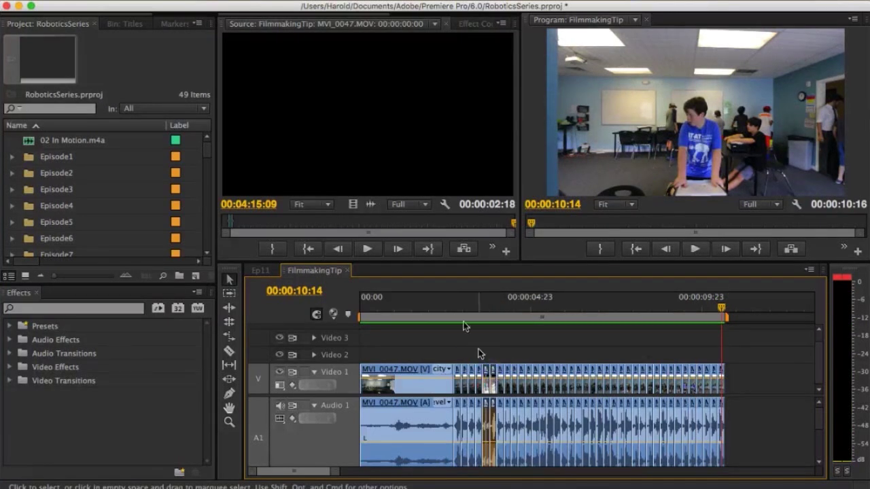
pyautogui.hotkey('alt', 'BackSpace')
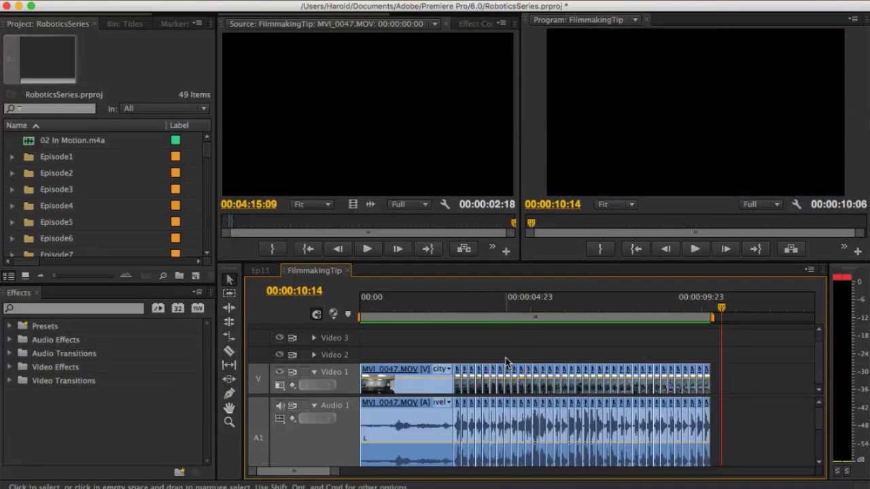
pyautogui.click(542, 359)
pyautogui.hotkey('alt', 'BackSpace')
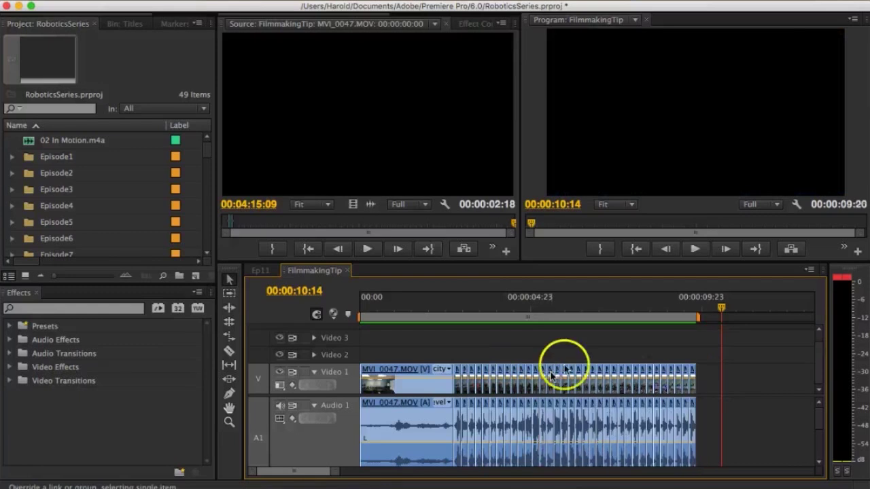
# Ripple-delete the remaining short clips, shortening FilmmakingTip to 00:00:07:18.
pyautogui.click(587, 359)
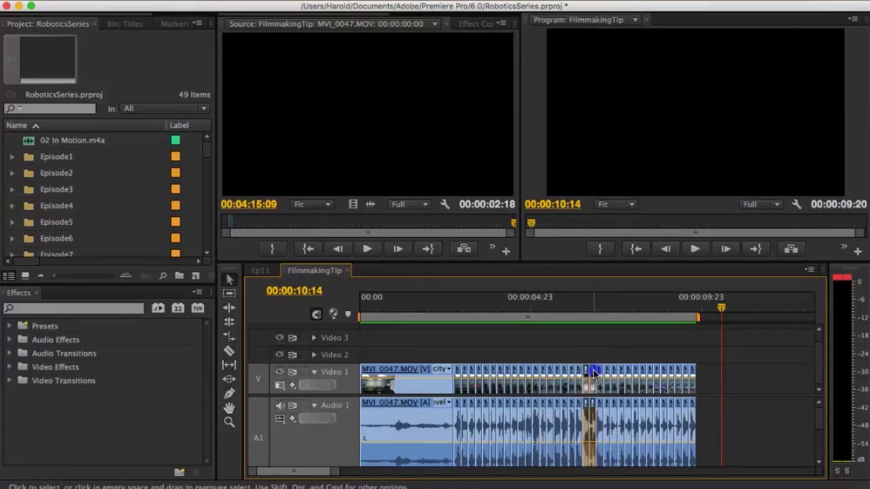
pyautogui.hotkey('alt', 'BackSpace')
pyautogui.moveTo(623, 356); pyautogui.dragTo(642, 382)
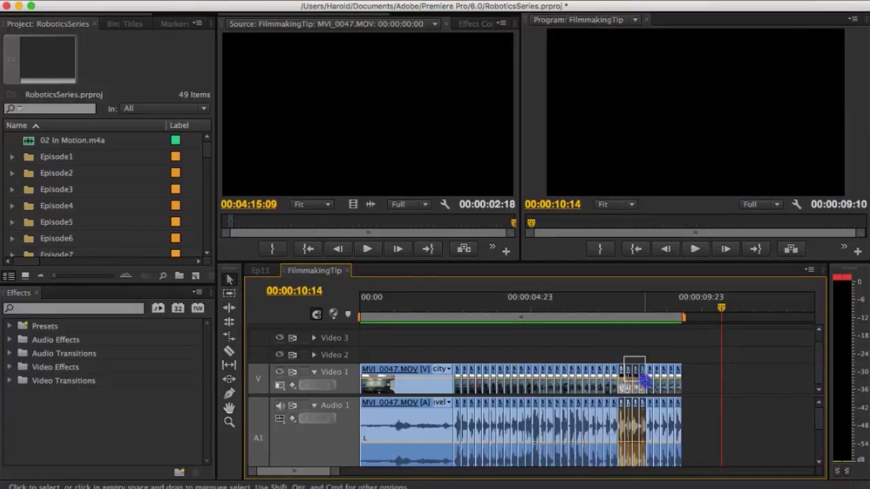
pyautogui.hotkey('alt', 'BackSpace')
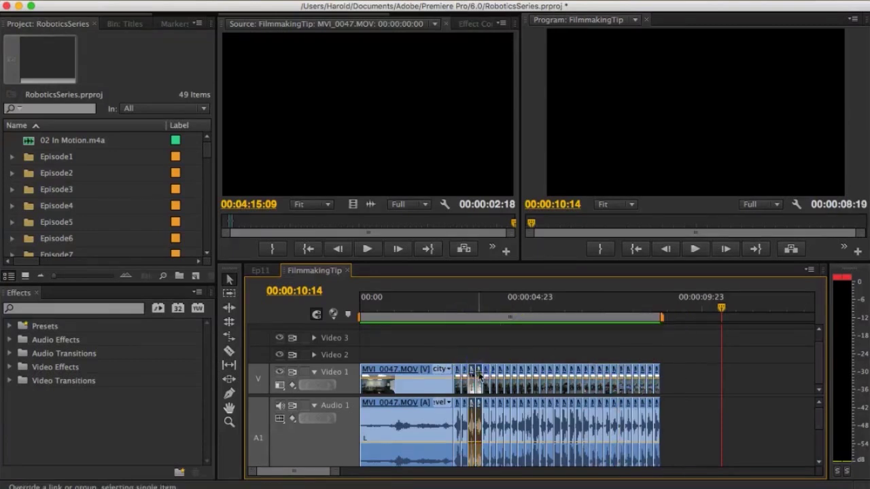
pyautogui.hotkey('alt', 'BackSpace')
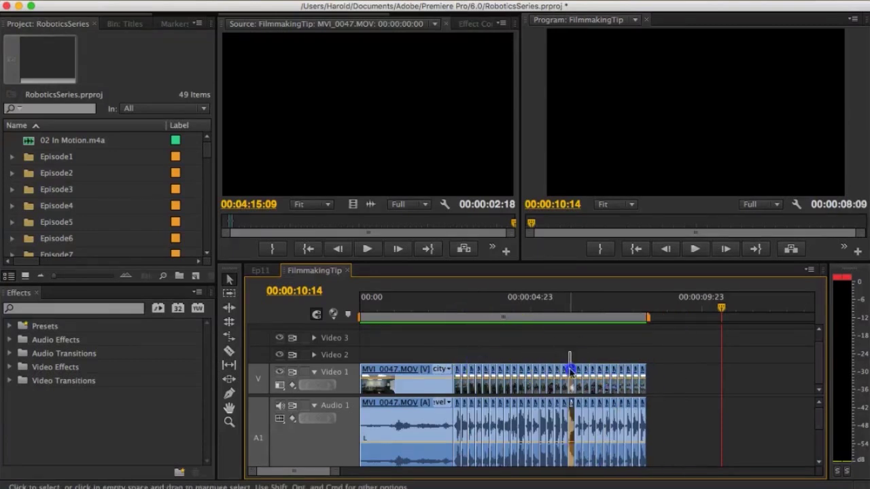
pyautogui.click(531, 366)
pyautogui.hotkey('alt', 'BackSpace')
pyautogui.click(586, 370)
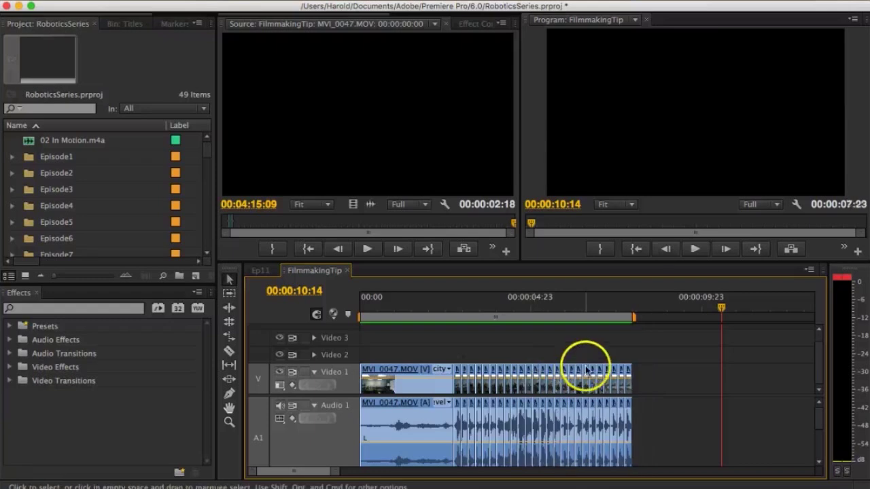
pyautogui.hotkey('alt', 'BackSpace')
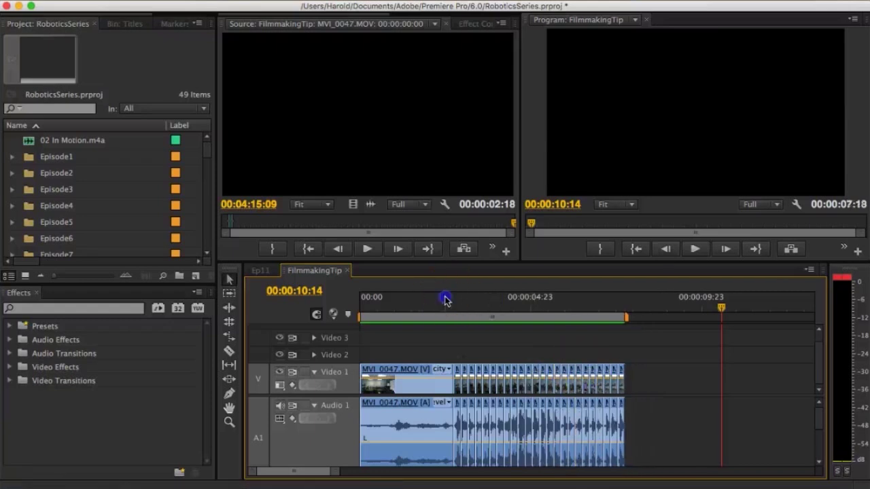
# Play back the shortened FilmmakingTip sequence from about 00:00:02:14.
pyautogui.click(447, 299)
pyautogui.press('space')
pyautogui.click(438, 342)
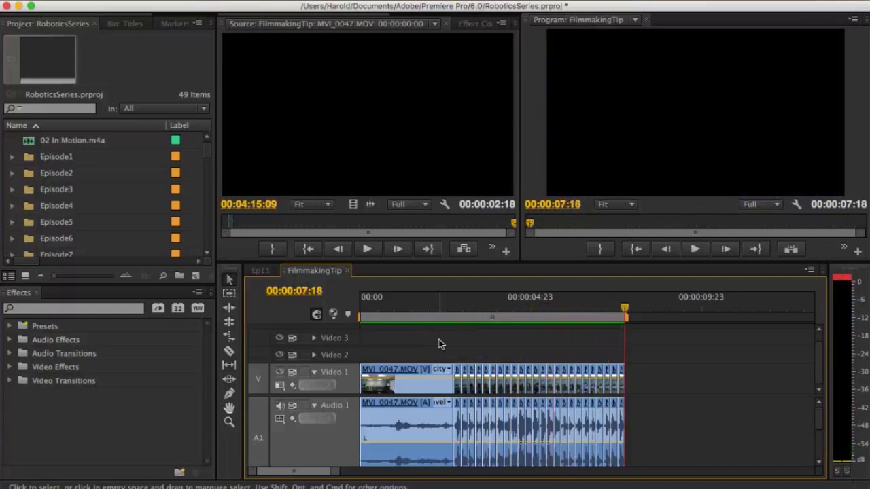
pyautogui.click(448, 338)
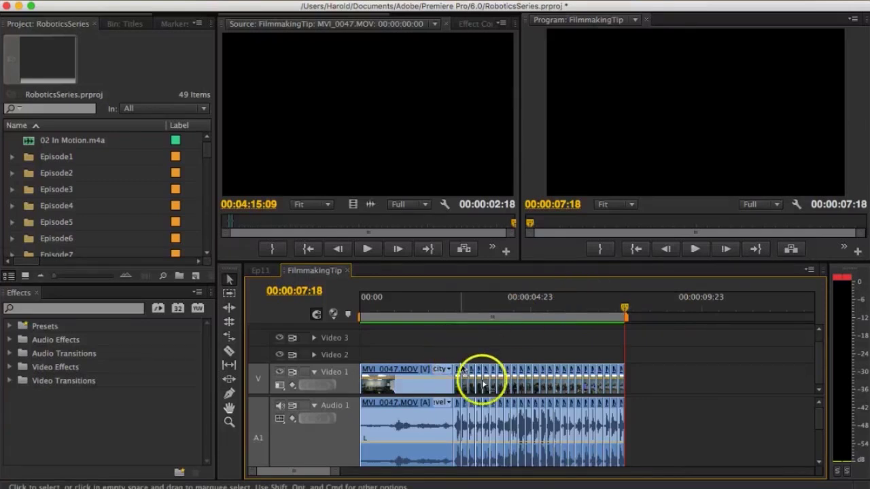
pyautogui.scroll(-1, 450, 417)
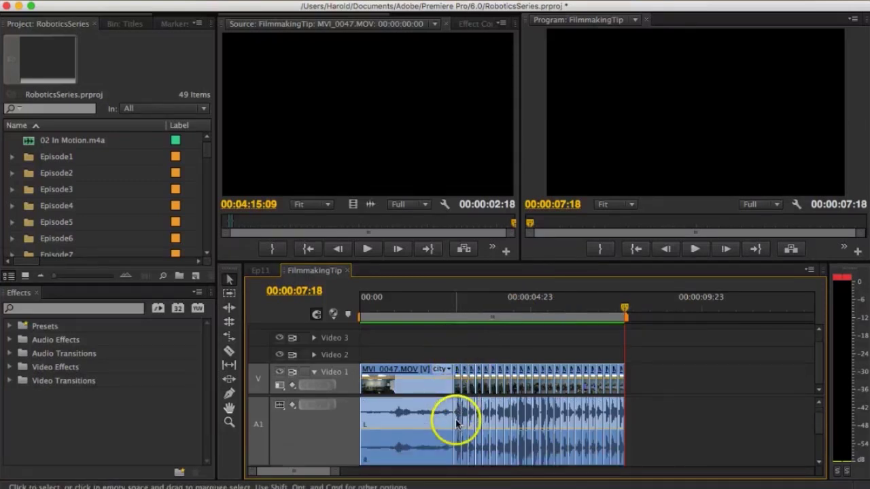
pyautogui.scroll(1, 442, 408)
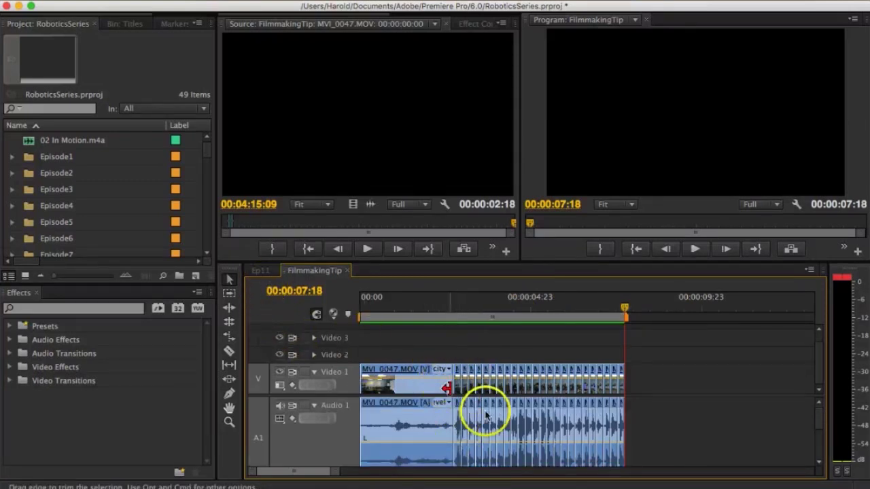
pyautogui.scroll(-2, 487, 414)
pyautogui.scroll(2, 487, 412)
# Switch to the Ep11 sequence and zoom the timeline around 00:01:01:05.
pyautogui.click(261, 271)
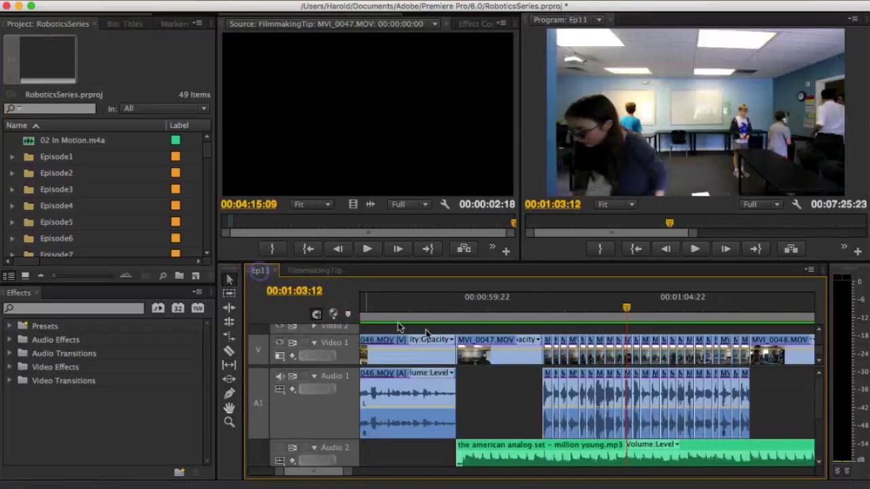
pyautogui.scroll(-1, 549, 405)
pyautogui.scroll(1, 549, 405)
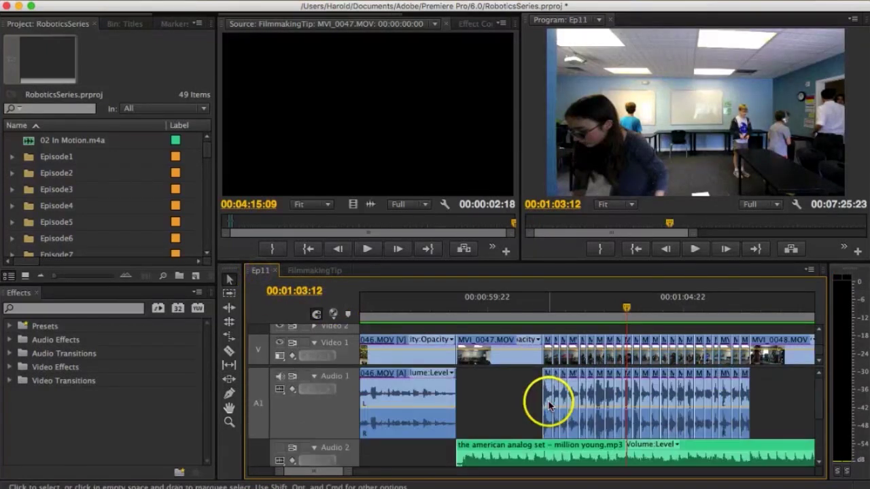
pyautogui.click(536, 307)
pyautogui.press('=')
pyautogui.press('=')
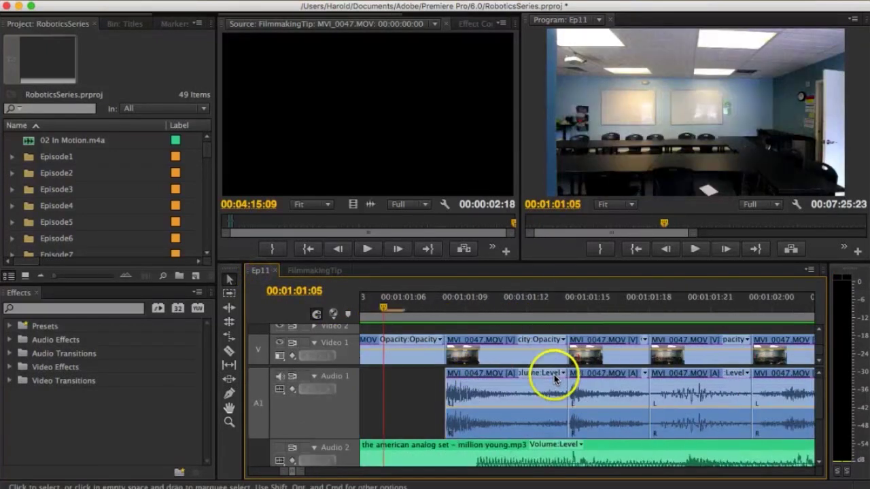
pyautogui.hscroll(-3, 554, 376)
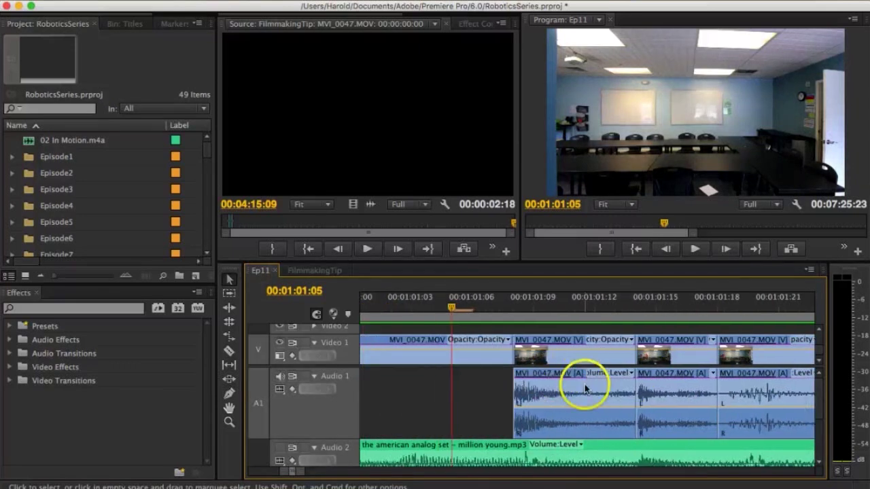
pyautogui.scroll(-2, 488, 428)
pyautogui.scroll(2, 487, 428)
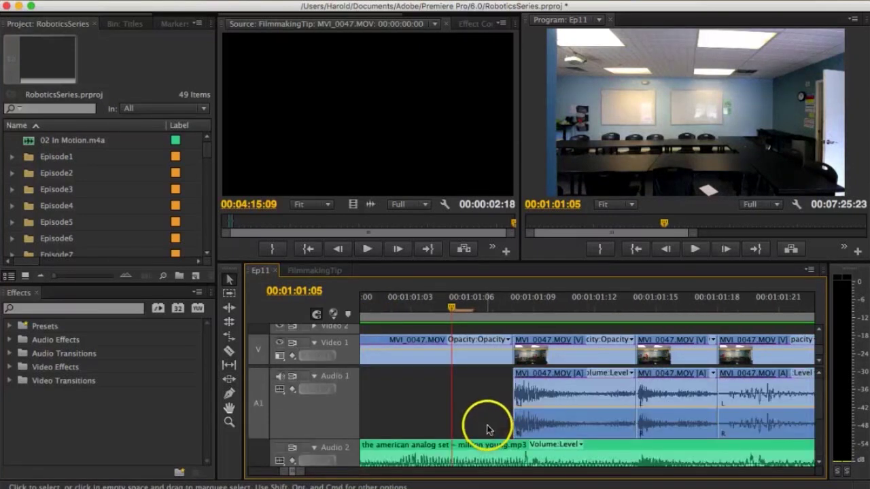
pyautogui.scroll(-2, 524, 408)
pyautogui.press('-')
pyautogui.press('-')
pyautogui.press('-')
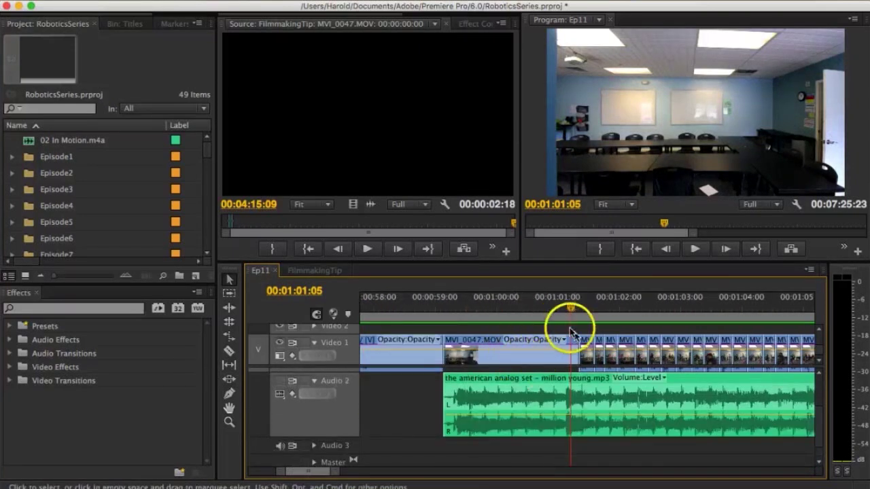
pyautogui.scroll(2, 609, 394)
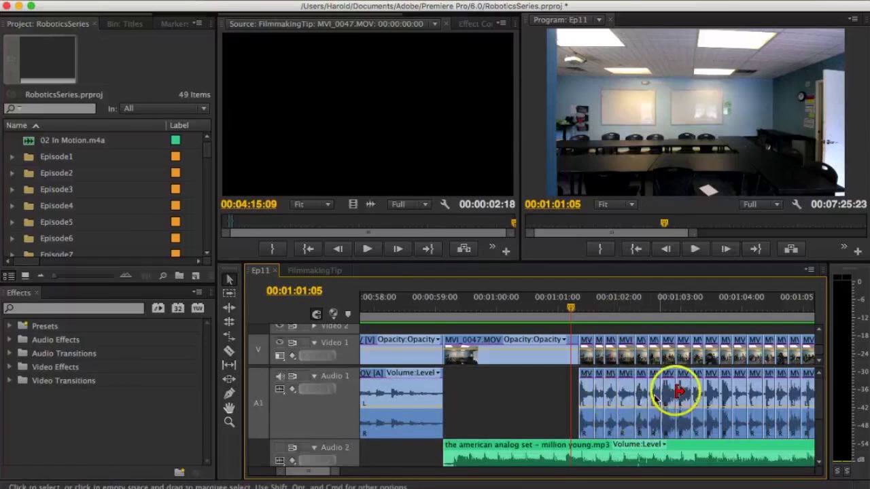
# Play Ep11's jump cuts from about 00:01:00 against the music, then zoom in on the short clips.
pyautogui.click(519, 306)
pyautogui.press('space')
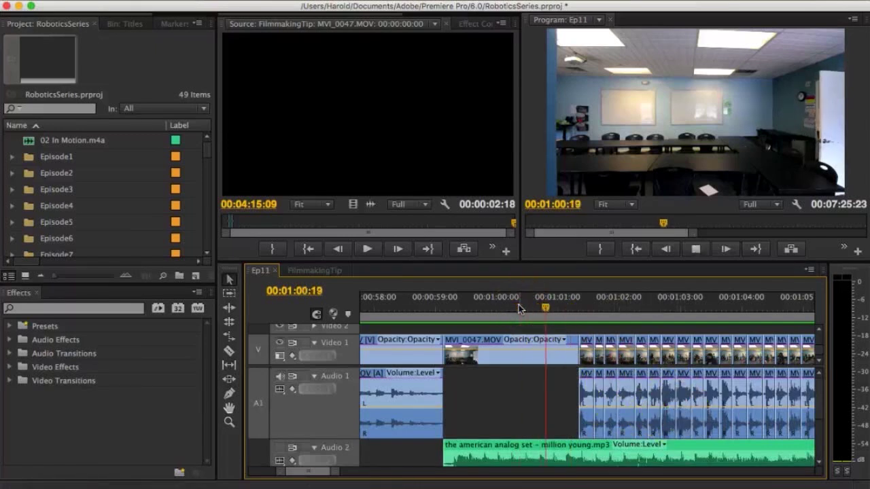
pyautogui.press('space')
pyautogui.press('XF86AudioRaiseVolume')
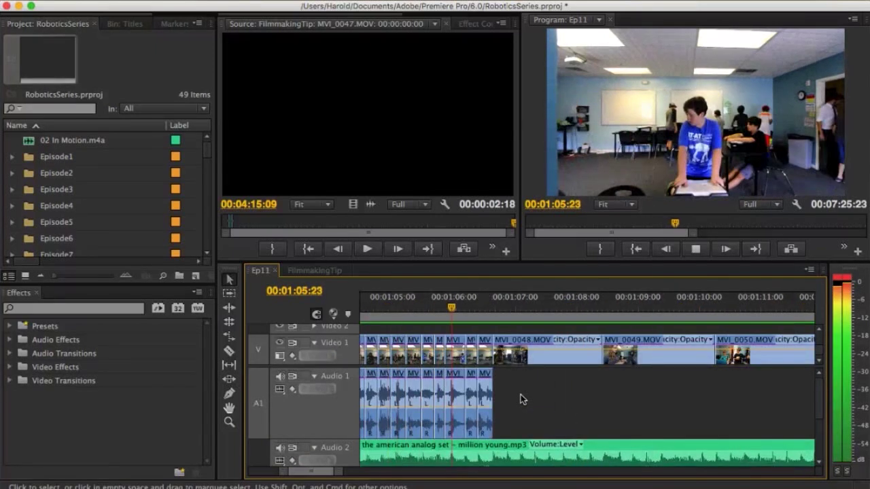
pyautogui.press('space')
pyautogui.press('=')
pyautogui.press('=')
pyautogui.press('=')
pyautogui.press('=')
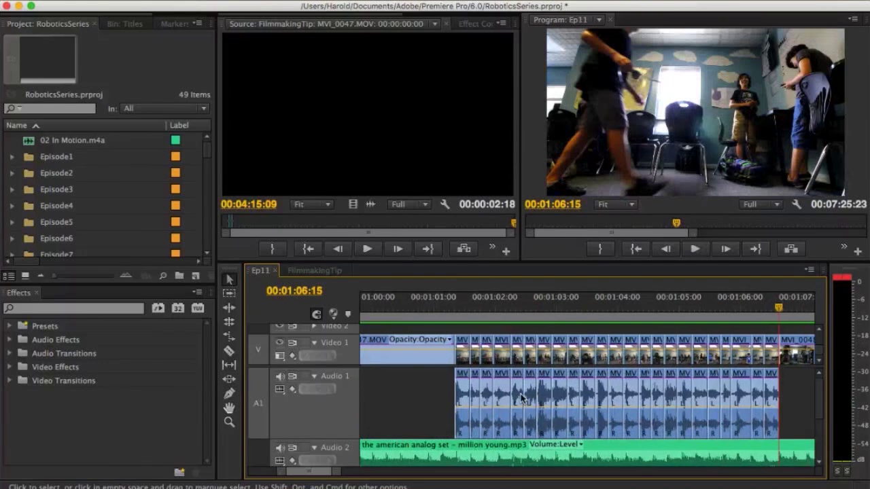
pyautogui.scroll(5, 470, 398)
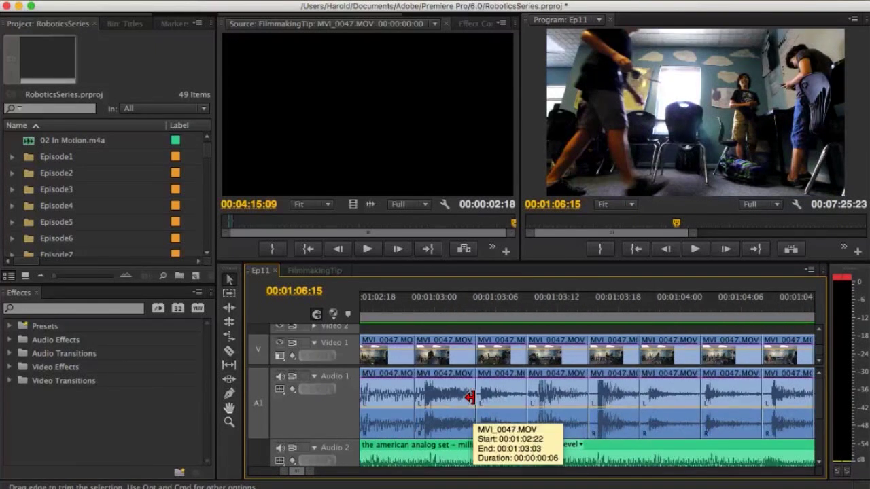
# Ripple-trim the second MVI_0047 clip slightly shorter.
pyautogui.scroll(-3, 473, 397)
pyautogui.scroll(3, 483, 394)
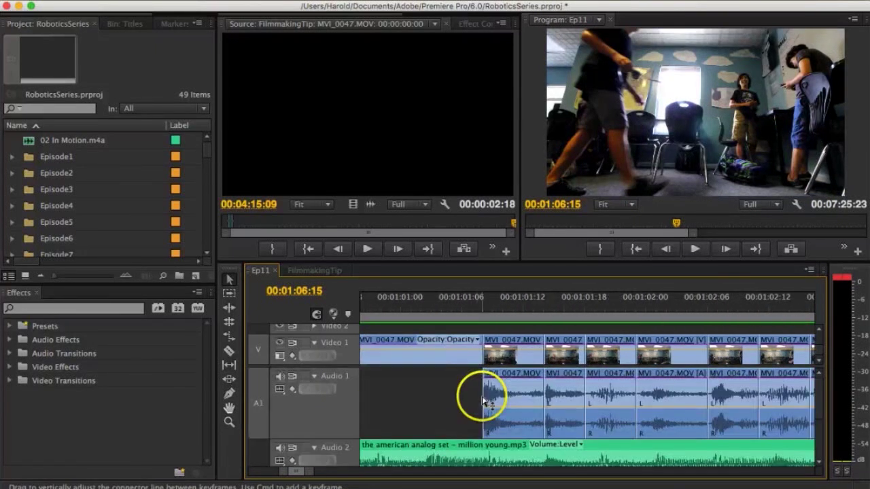
pyautogui.scroll(-2, 516, 384)
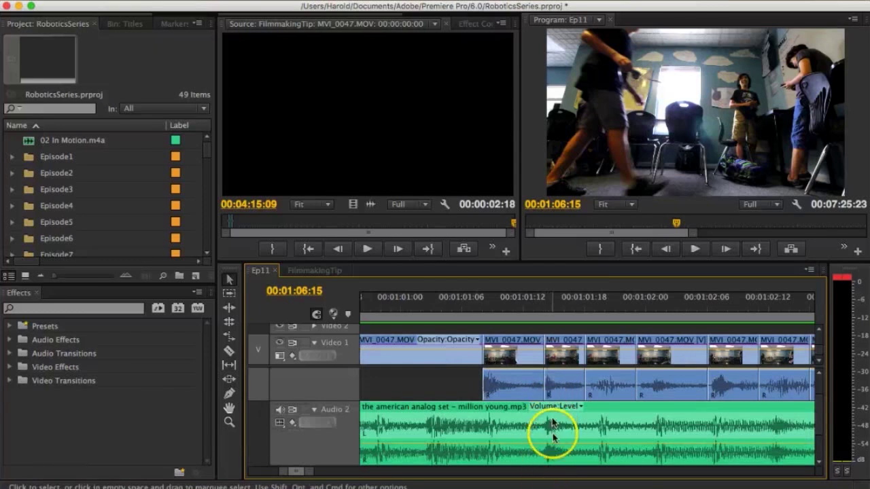
pyautogui.scroll(2, 551, 418)
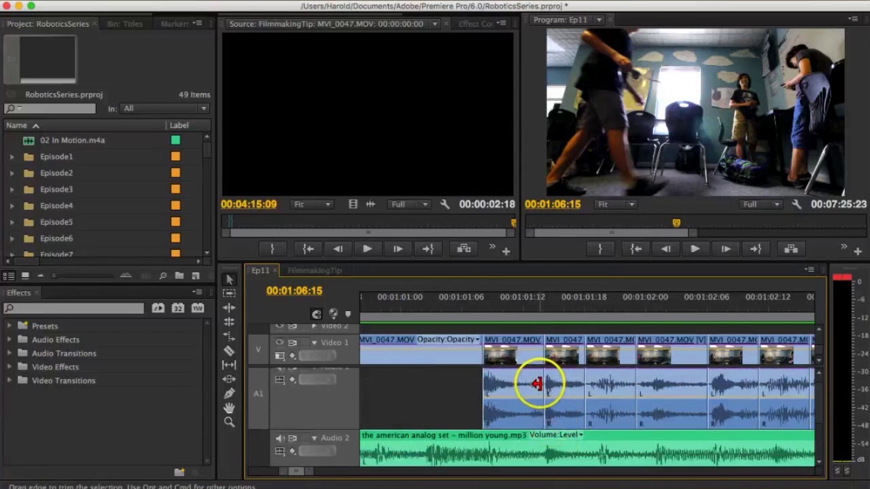
pyautogui.moveTo(537, 384); pyautogui.dragTo(528, 387)
pyautogui.scroll(-2, 544, 404)
pyautogui.scroll(3, 540, 388)
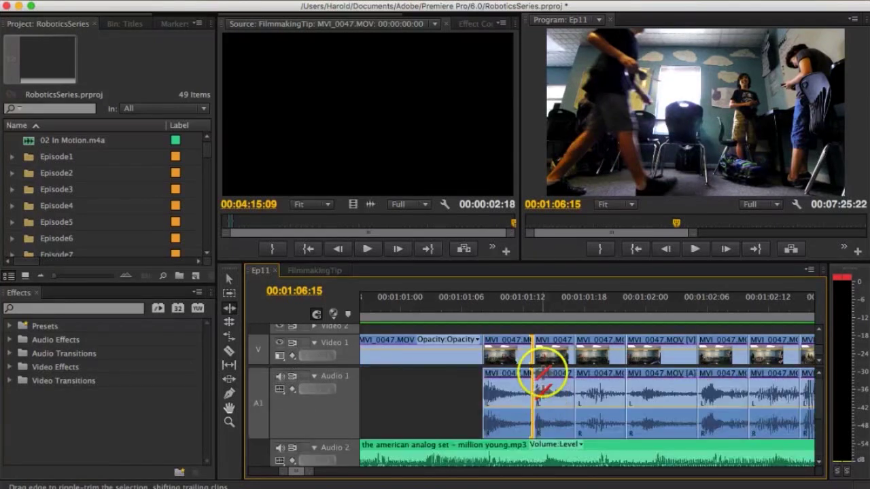
# Ripple-trim the MVI_0047 clip edge onto the beat at 00:01:01:14, making Ep11 00:07:25:23.
pyautogui.moveTo(535, 311); pyautogui.dragTo(543, 310)
pyautogui.scroll(-2, 554, 411)
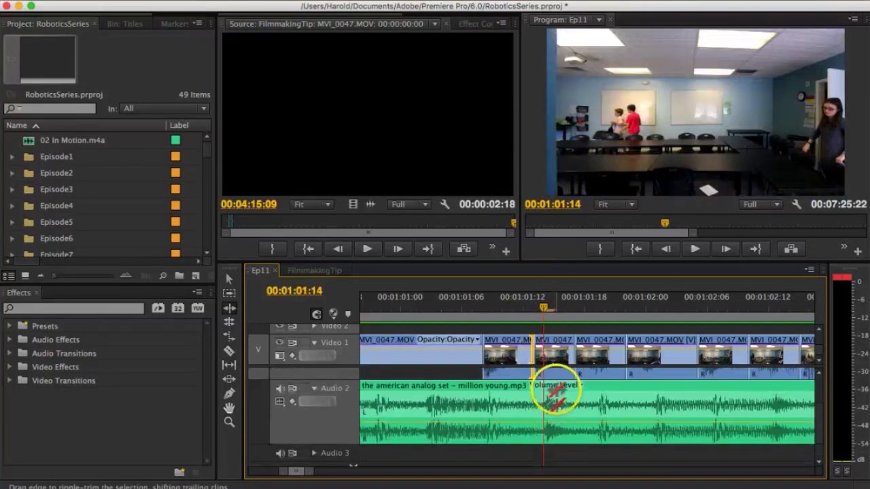
pyautogui.scroll(2, 556, 392)
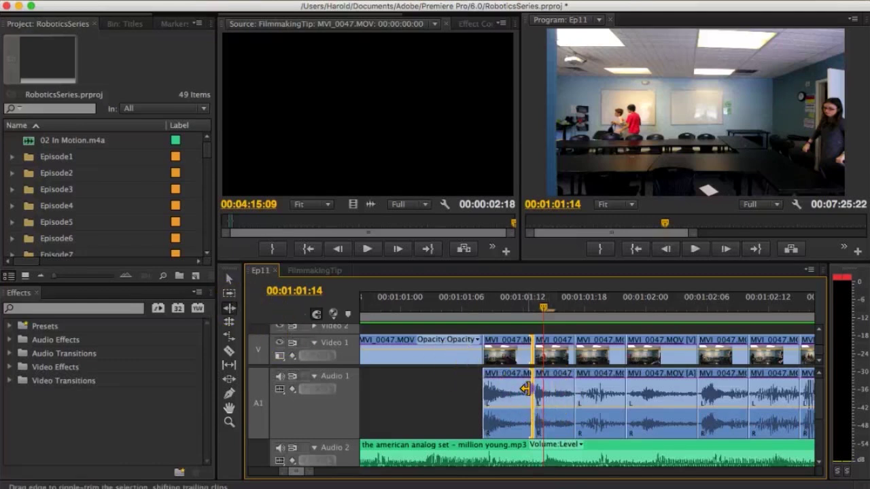
pyautogui.moveTo(534, 389); pyautogui.dragTo(524, 394)
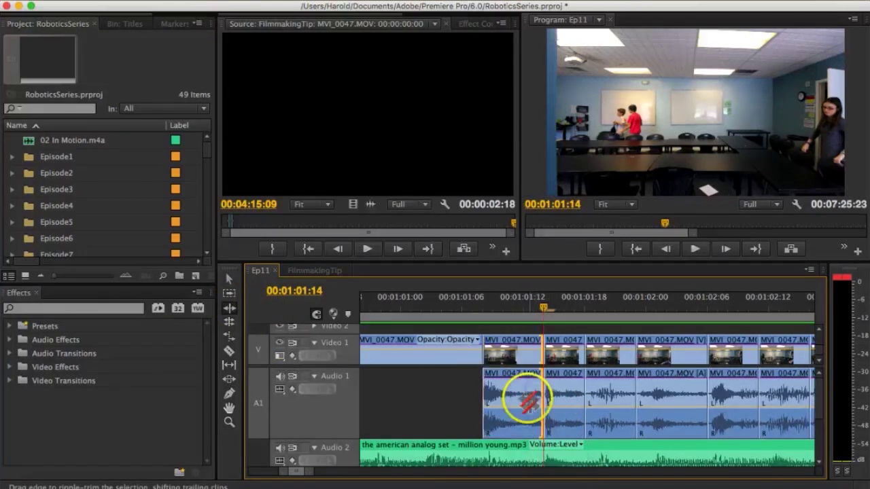
pyautogui.scroll(-1, 522, 371)
pyautogui.scroll(1, 522, 370)
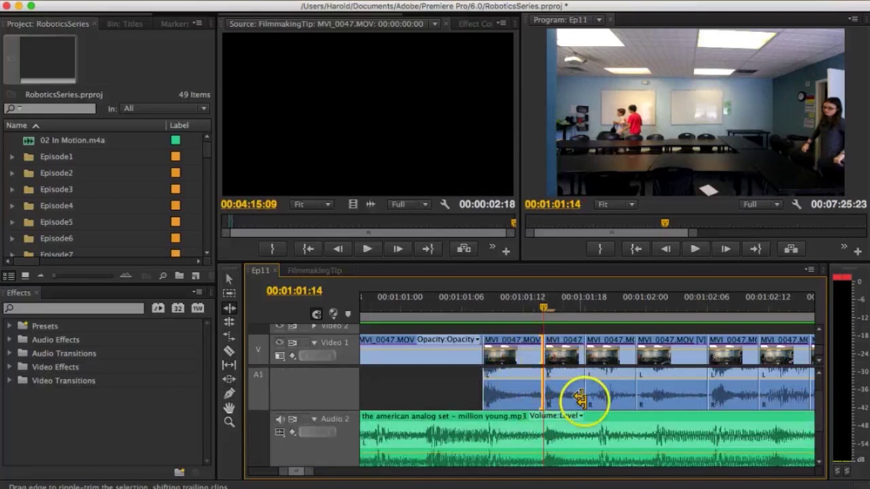
# Ripple-trim the next MVI_0047 cut by one frame so later clips shift left.
pyautogui.moveTo(589, 387); pyautogui.dragTo(588, 406)
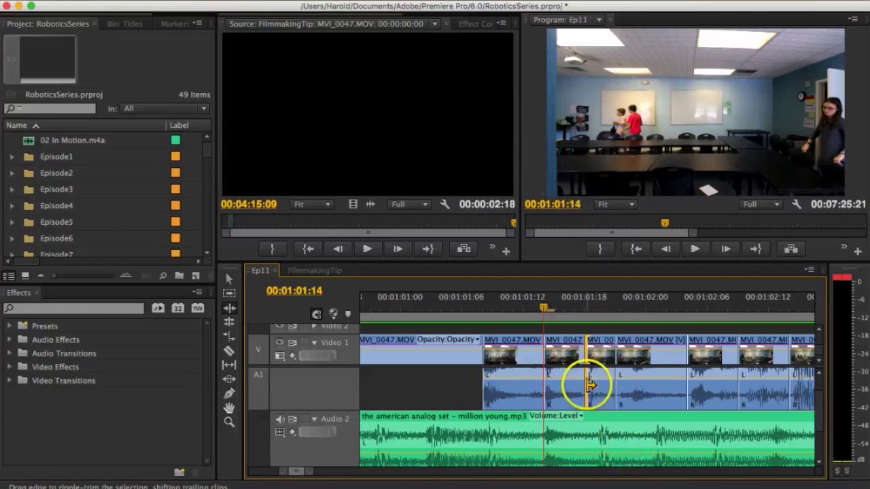
pyautogui.scroll(1, 593, 394)
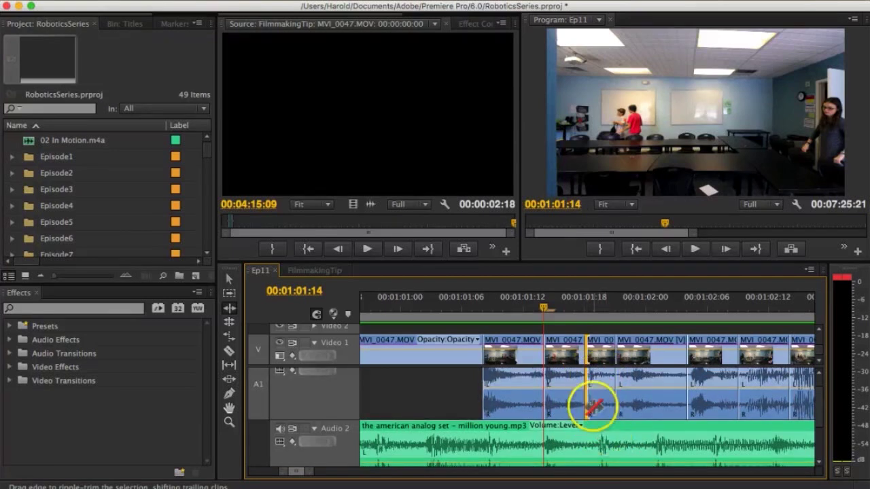
pyautogui.moveTo(590, 386); pyautogui.dragTo(582, 385)
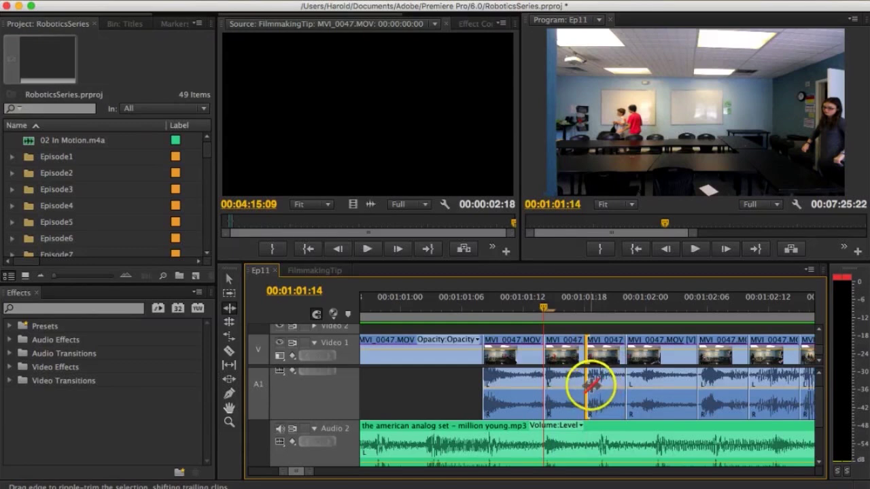
pyautogui.moveTo(585, 382); pyautogui.dragTo(586, 382)
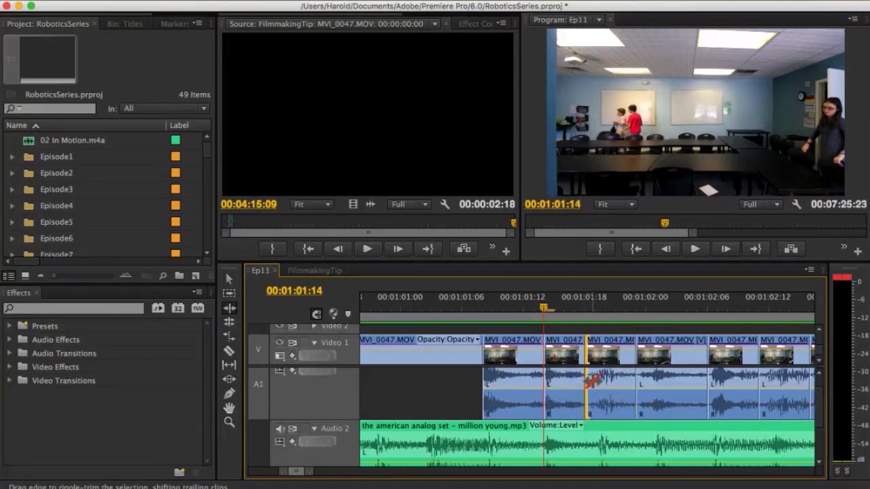
# Scroll through Ep11 to review the MVI_0047 jump cuts past 00:01:06.
pyautogui.scroll(-3, 618, 376)
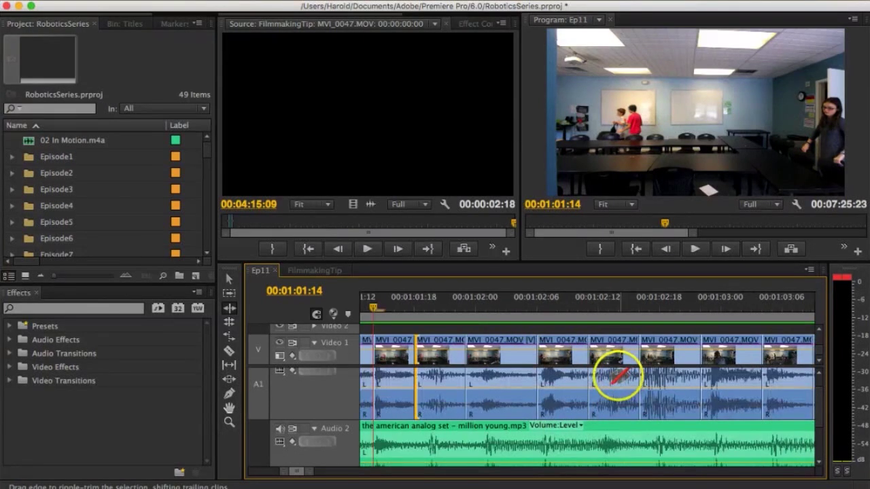
pyautogui.scroll(-4, 558, 401)
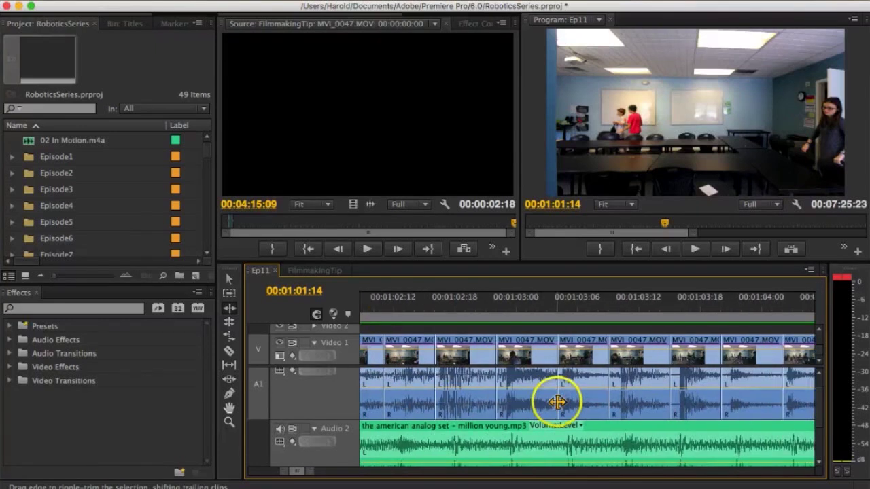
pyautogui.scroll(1, 537, 388)
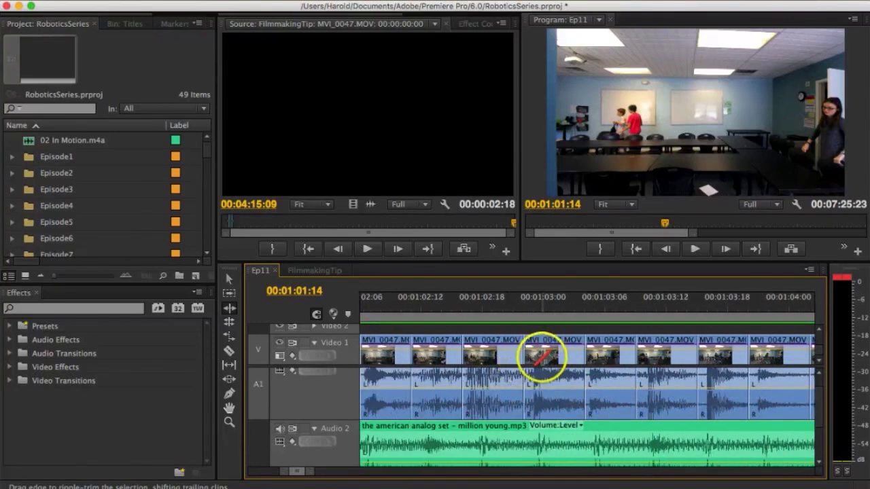
pyautogui.scroll(-4, 561, 391)
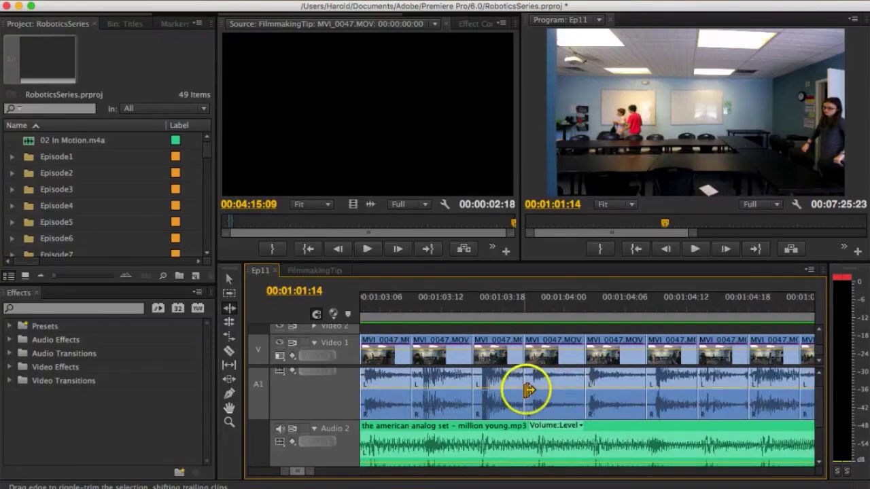
pyautogui.scroll(-1, 535, 390)
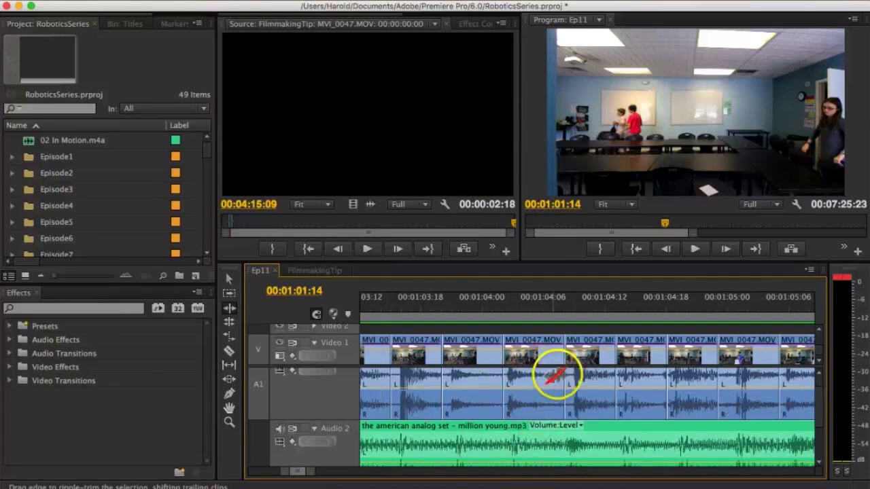
pyautogui.scroll(-2, 683, 442)
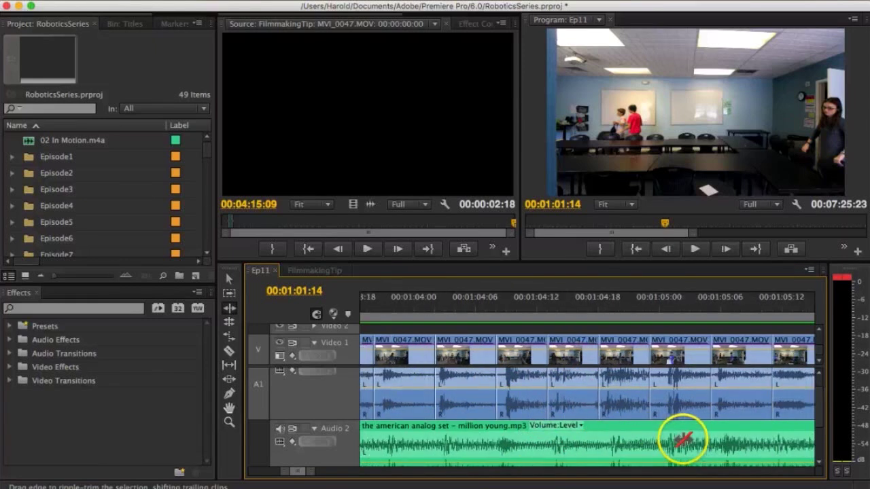
pyautogui.scroll(-2, 662, 411)
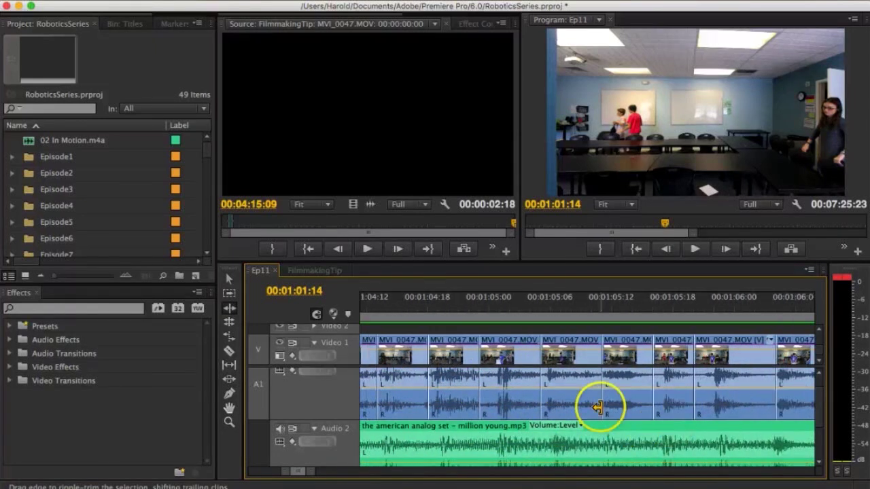